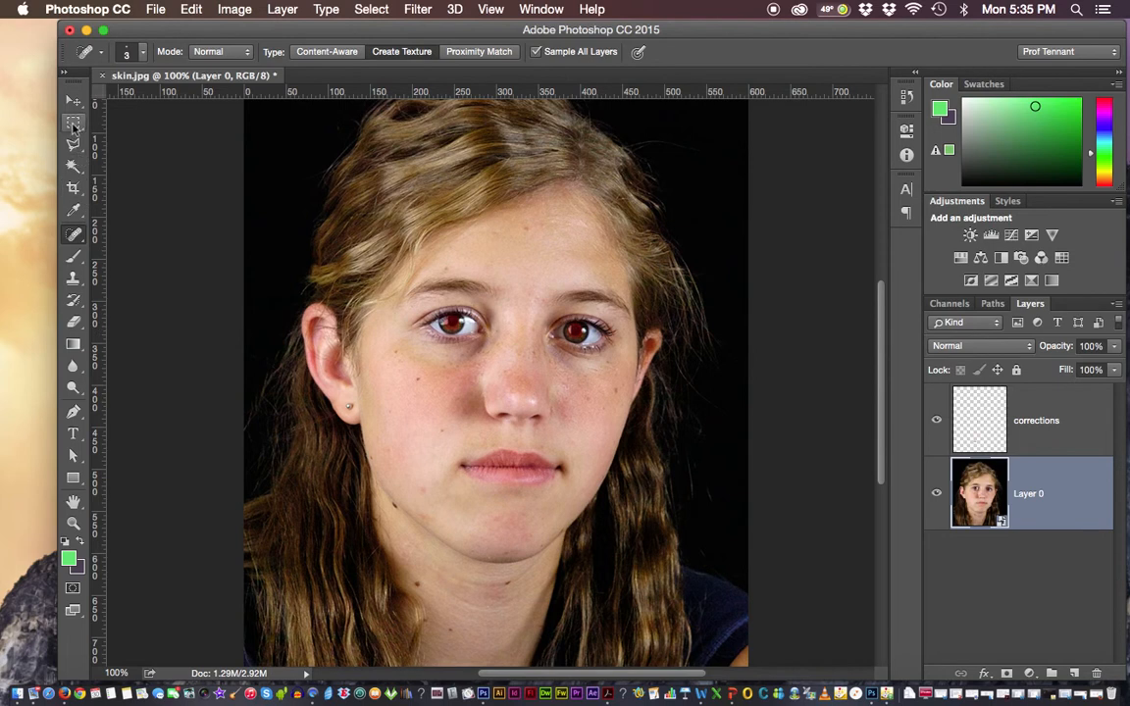
Select both of the subject's eyes on Layer 0 with two elliptical selections, adding the second to the first
left_click(73, 125)
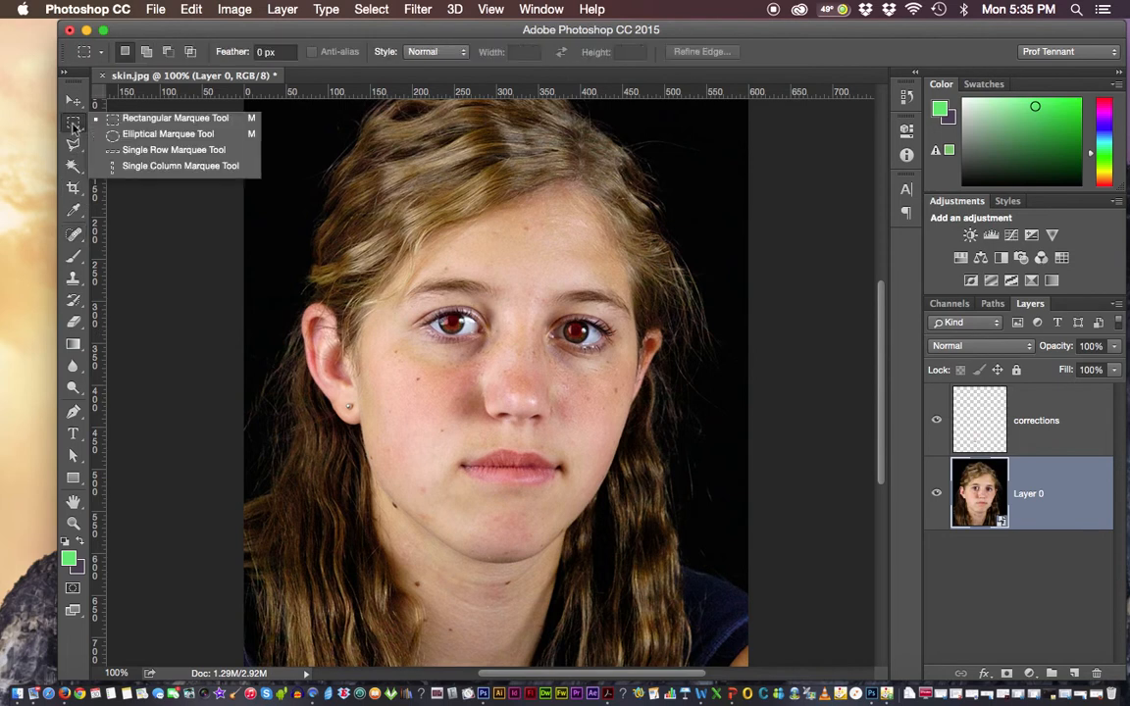
left_click(140, 135)
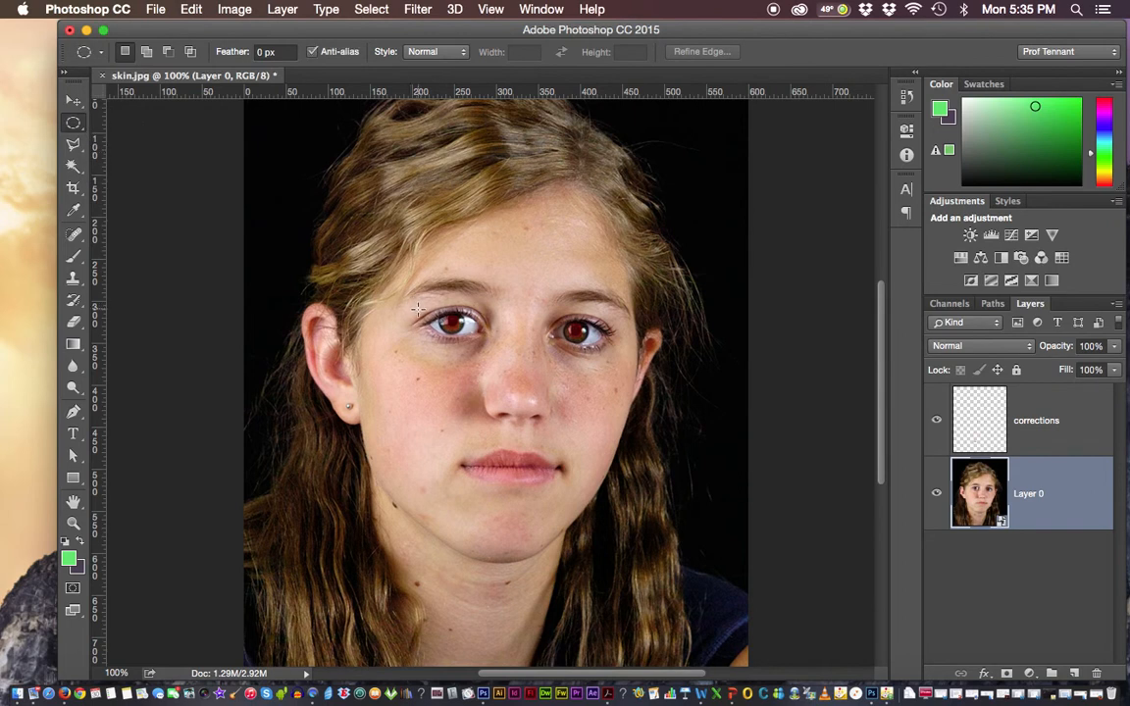
left_click_drag(417, 307, 489, 347)
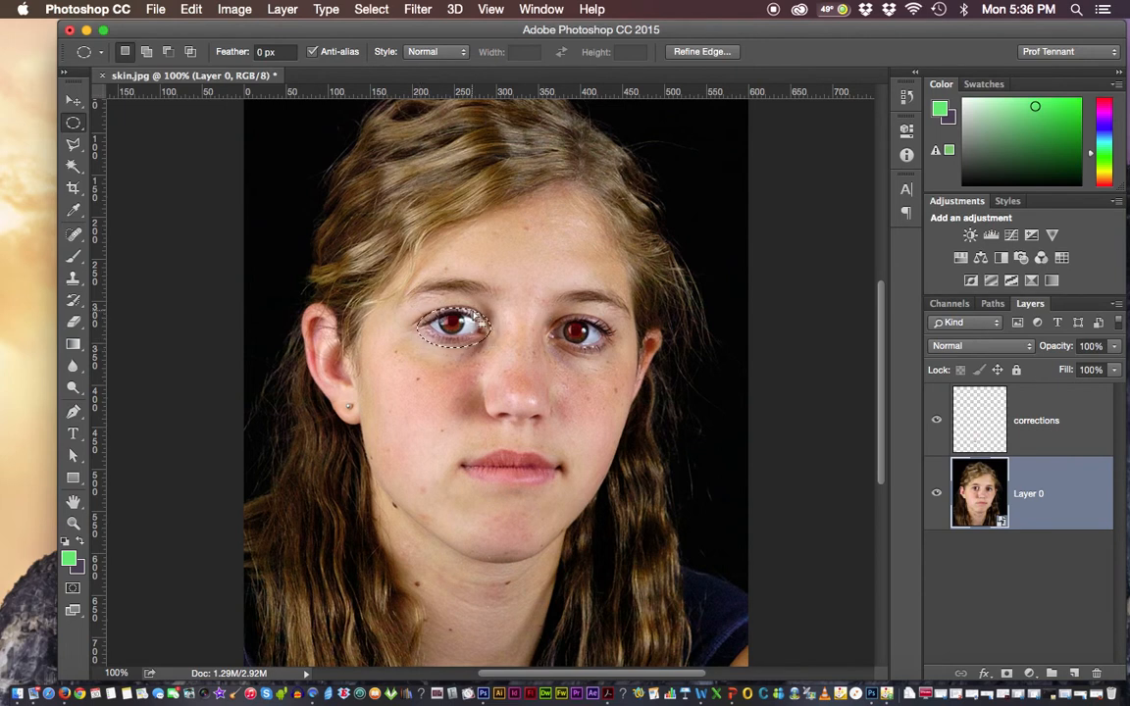
left_click_drag(474, 312, 470, 309)
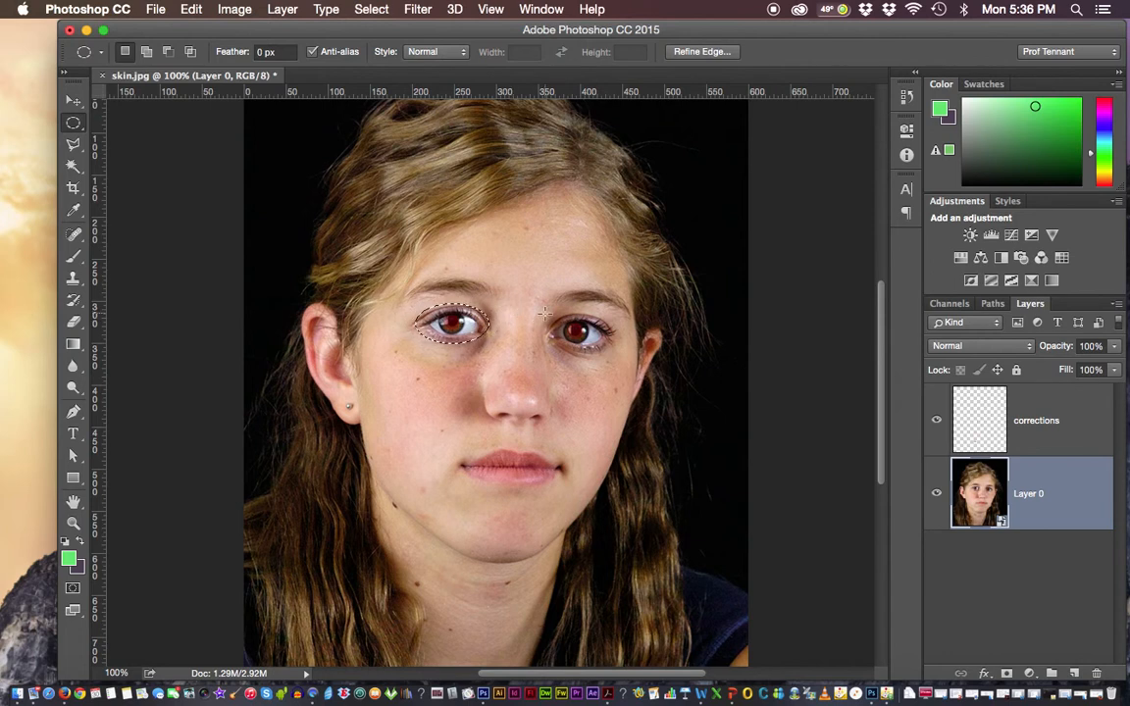
key("shift")
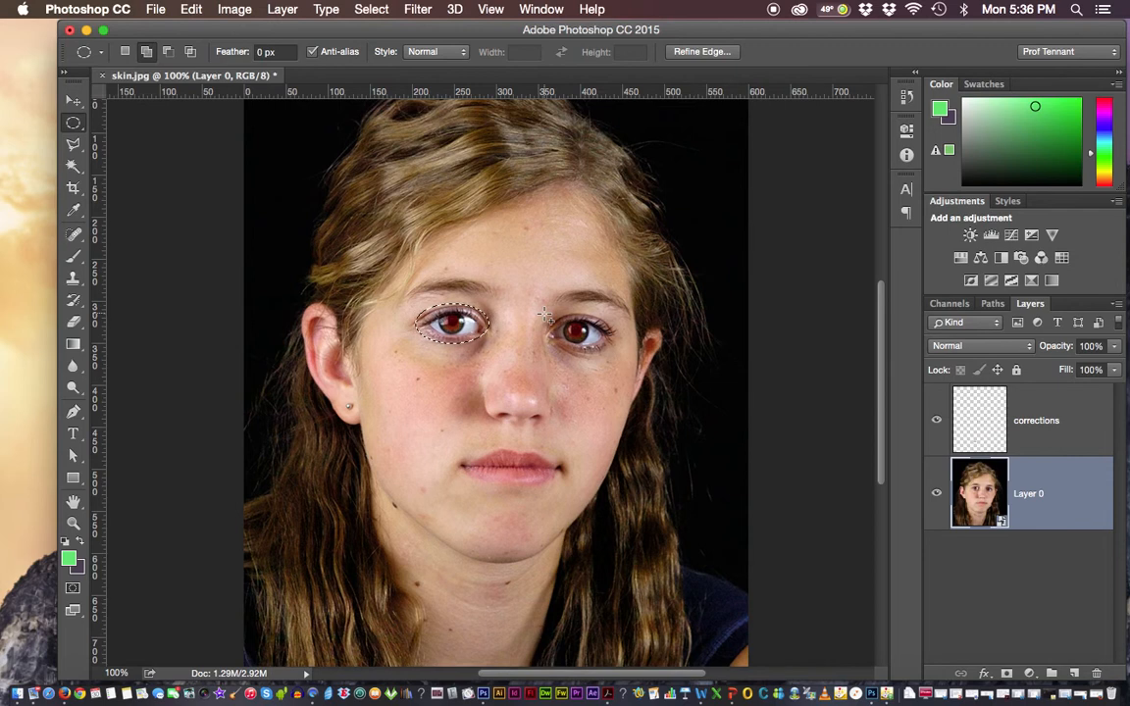
left_click_drag(545, 313, 620, 359)
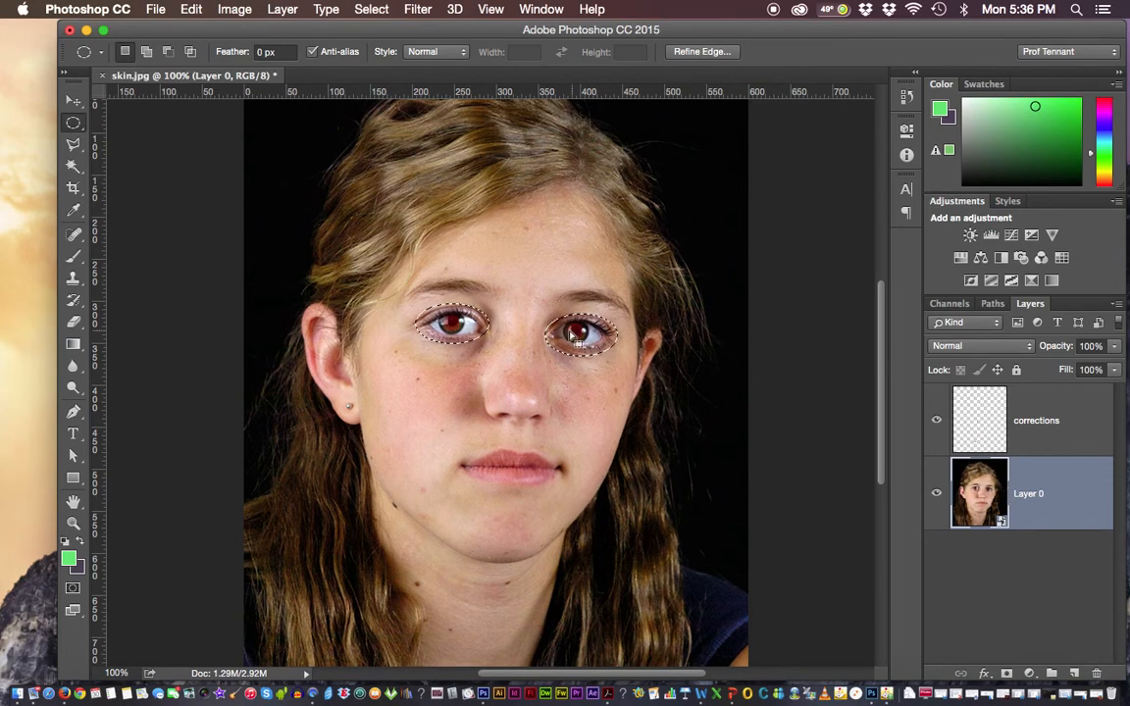
Copy the selected eyes from Layer 0 and paste them onto a new layer
left_click(190, 10)
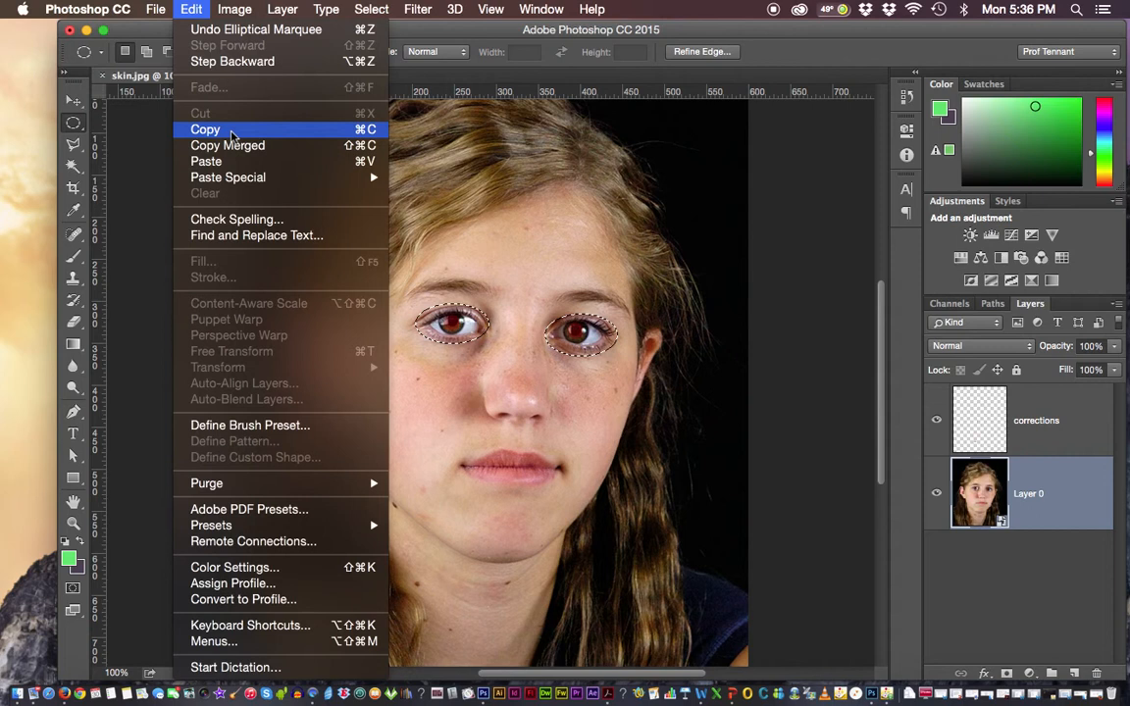
left_click(231, 132)
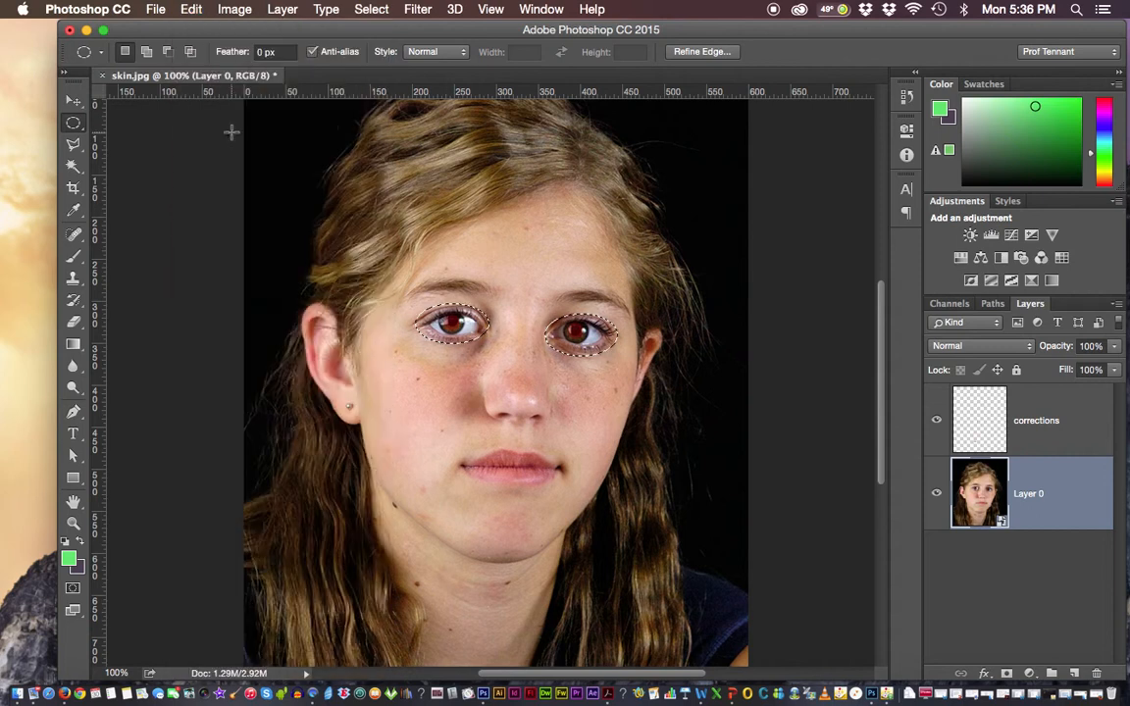
left_click(192, 12)
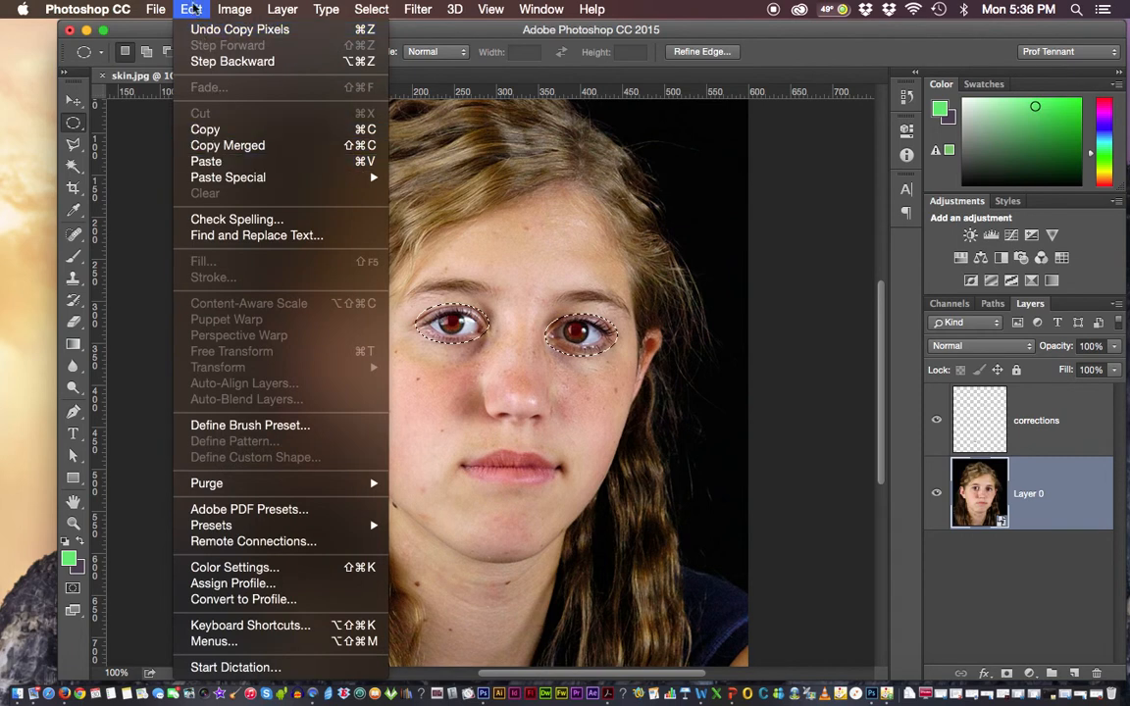
left_click(192, 9)
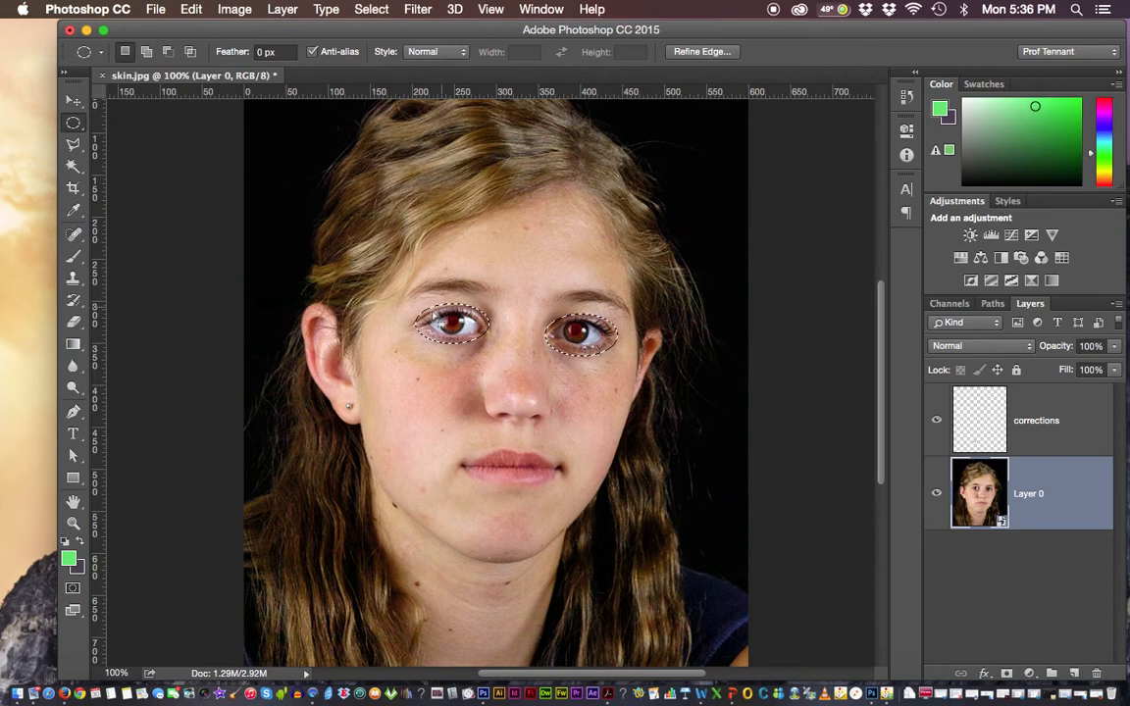
left_click(193, 10)
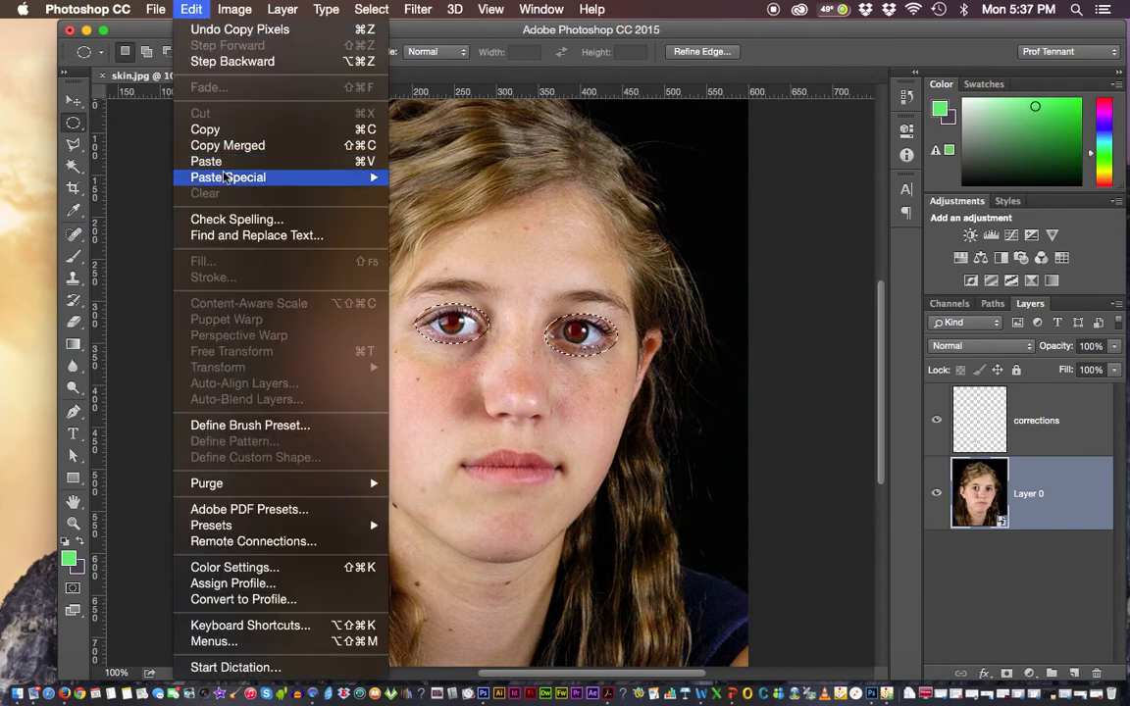
mouse_move(226, 178)
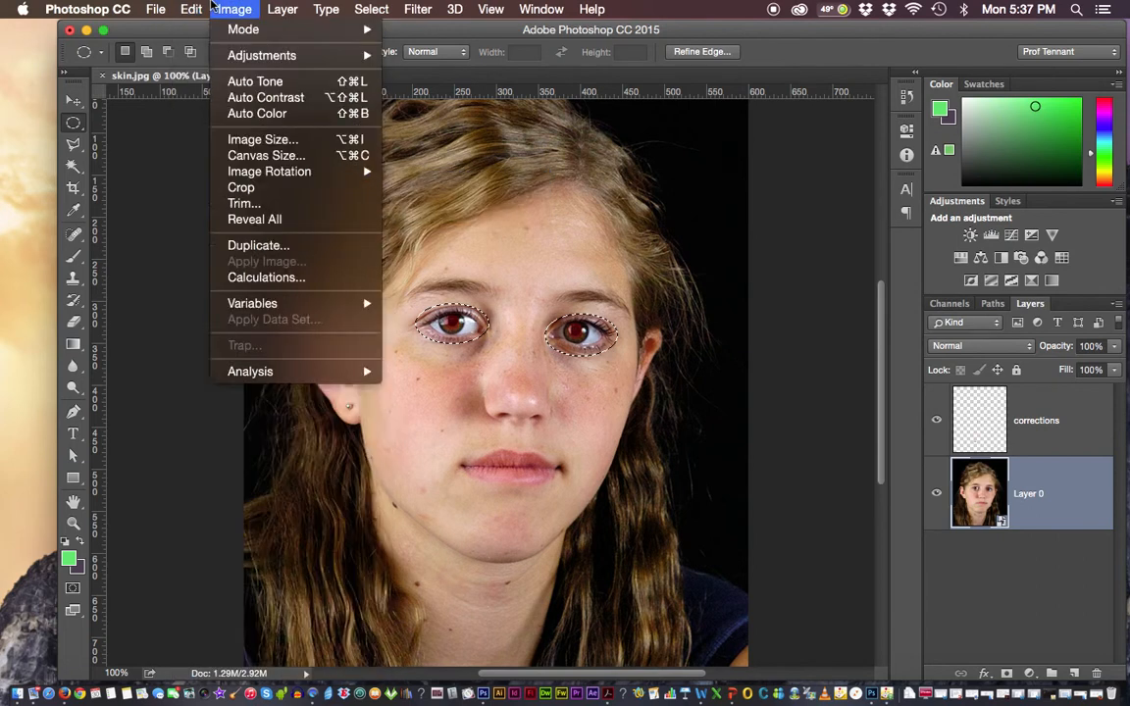
left_click(191, 8)
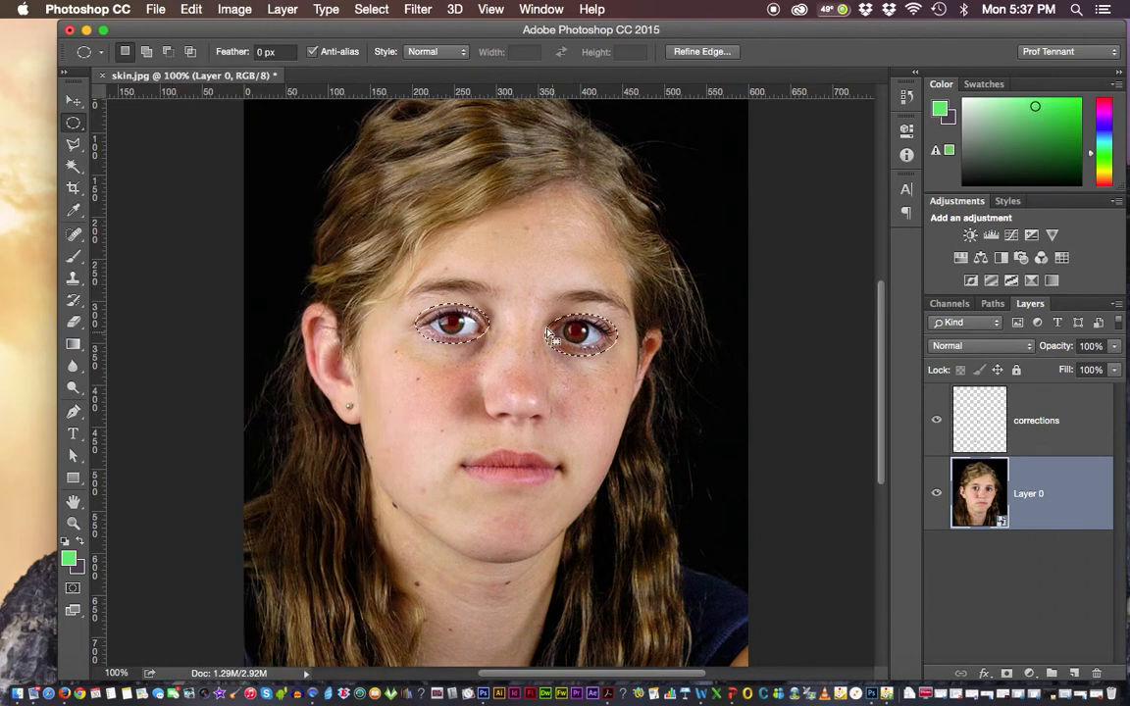
left_click(192, 8)
left_click(218, 161)
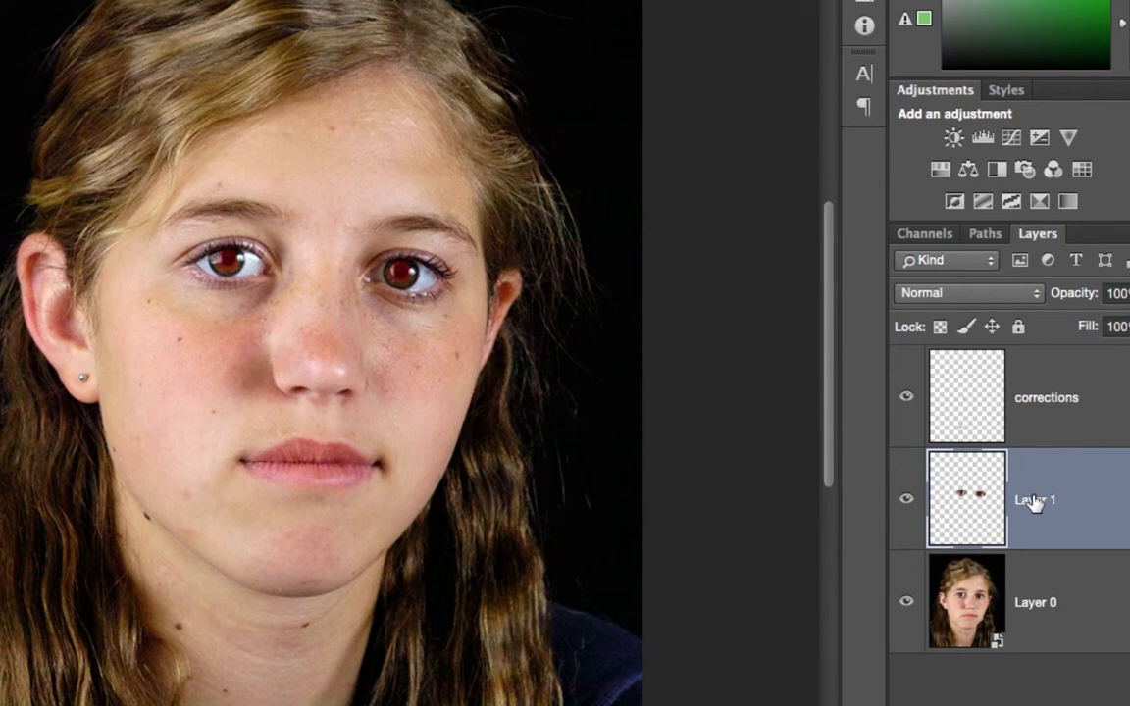
Check the pasted eyes with Layer 0 temporarily hidden, and rename their layer as "eyes correction"
left_click(905, 602)
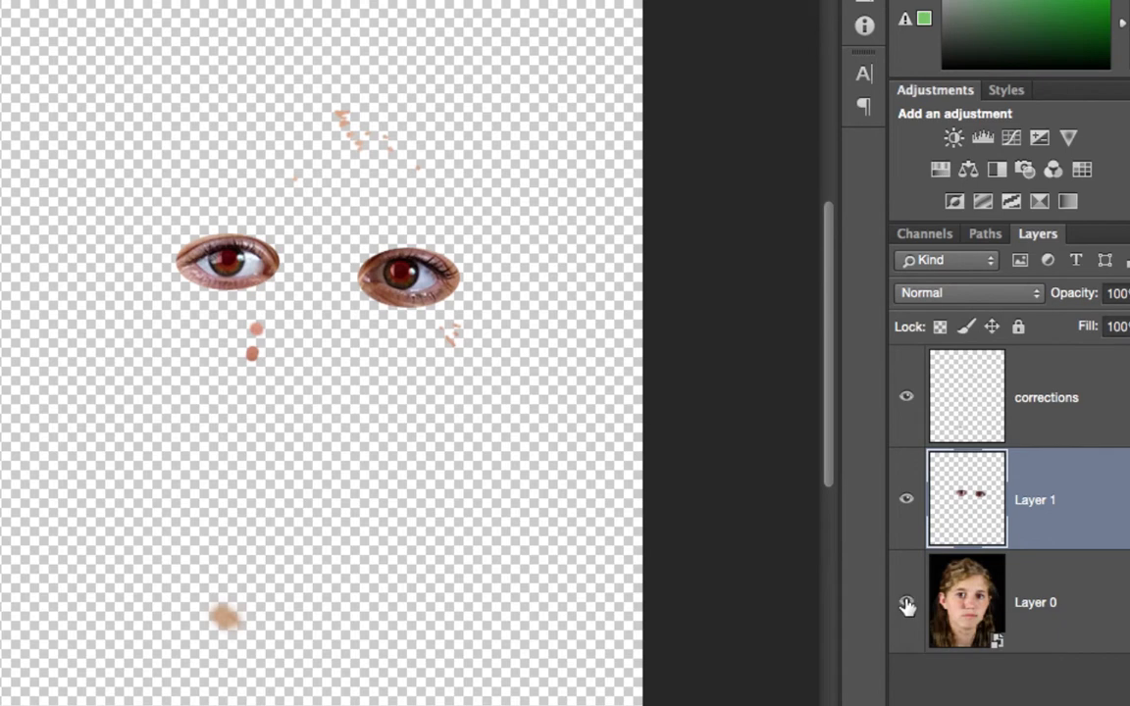
left_click(905, 602)
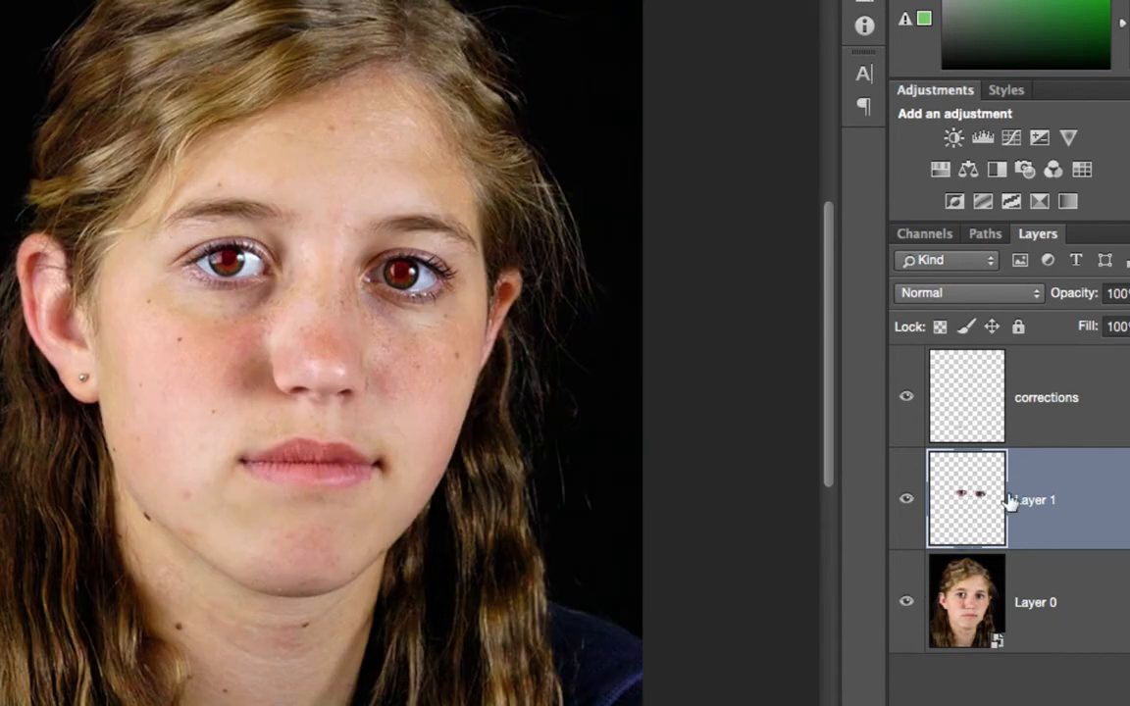
double_click(1039, 502)
type("eyes correction")
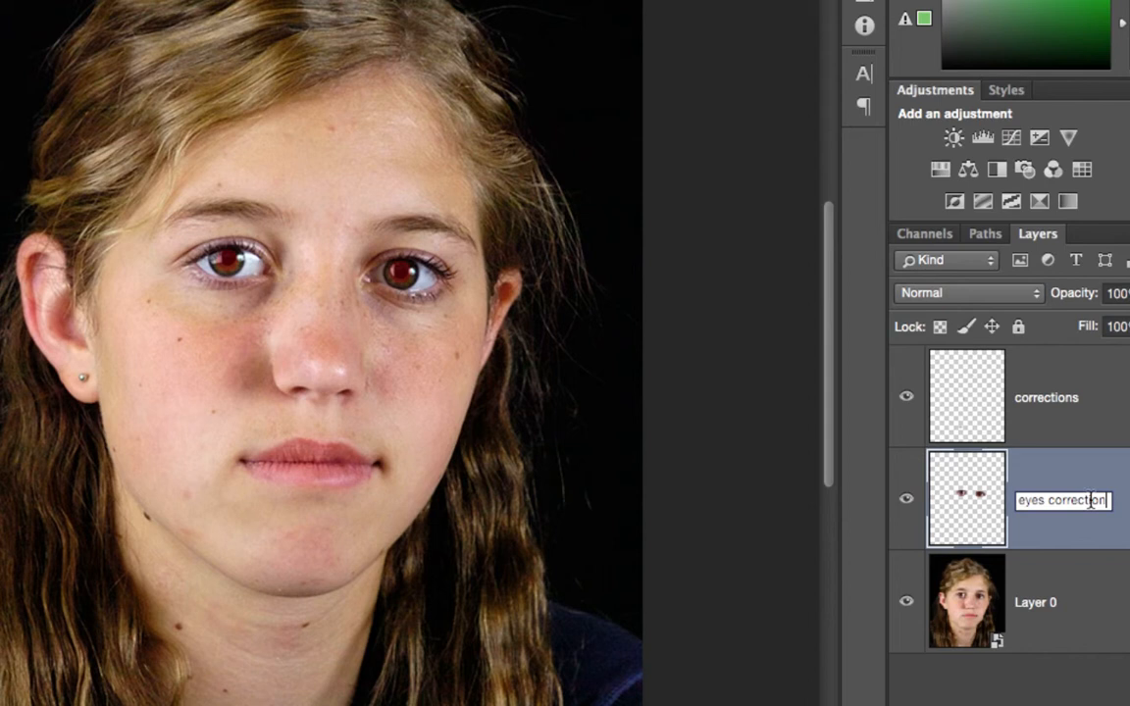
key("Return")
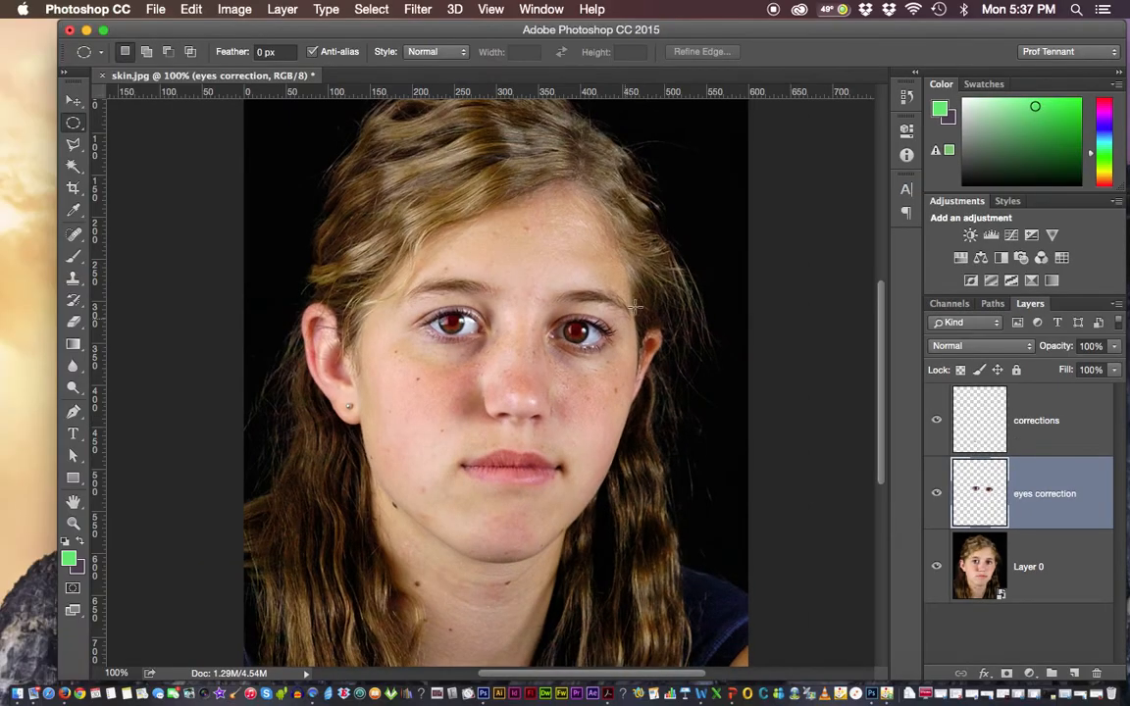
Switch to the Red Eye Tool for working on the eyes correction layer
left_click(74, 237)
left_click(75, 238)
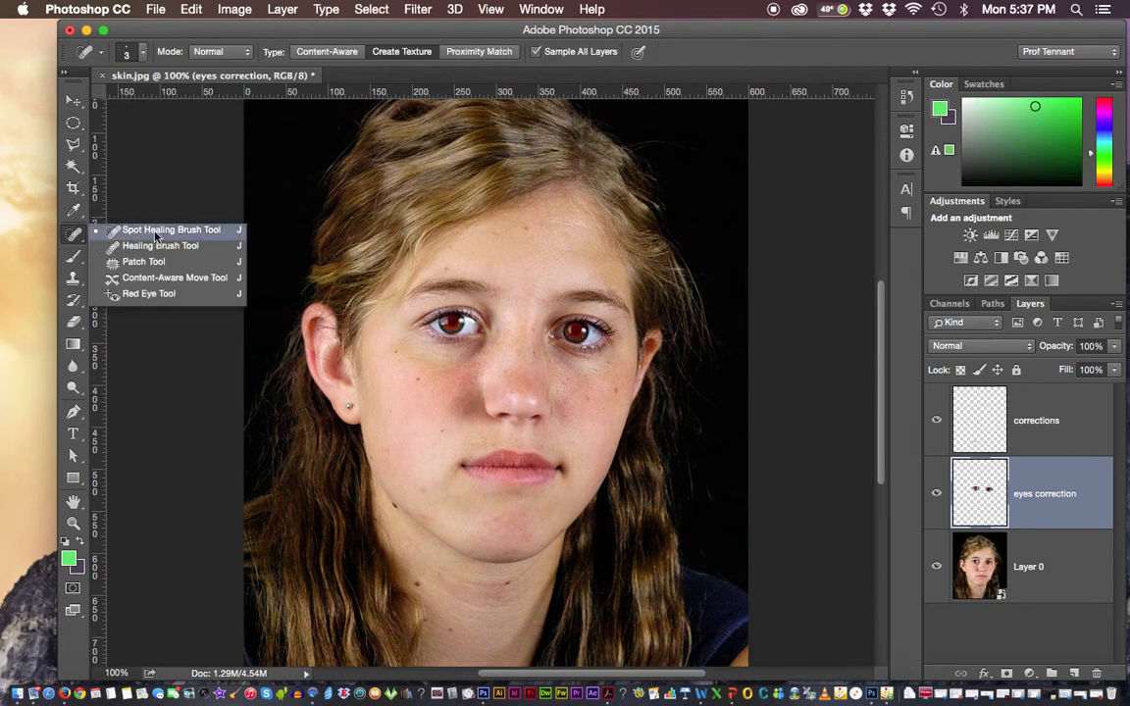
left_click(135, 296)
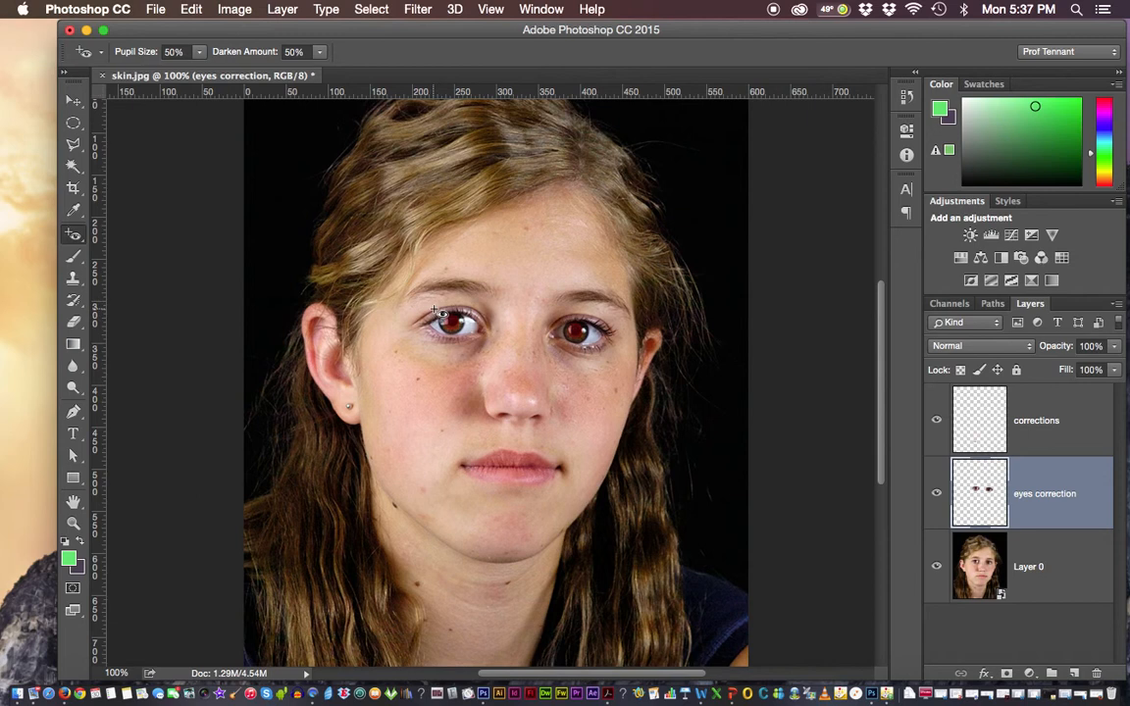
Frame the red pupil of the eye in the image's left half with two vertical and two horizontal guides
key("super+equal")
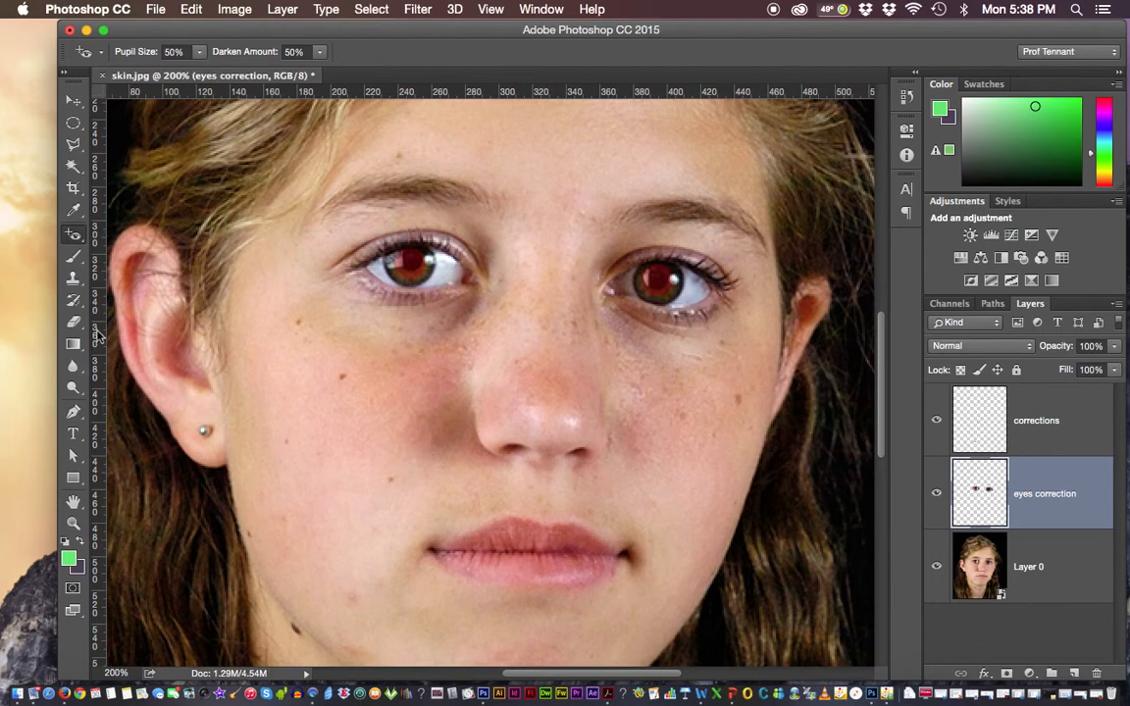
left_click_drag(91, 303, 395, 338)
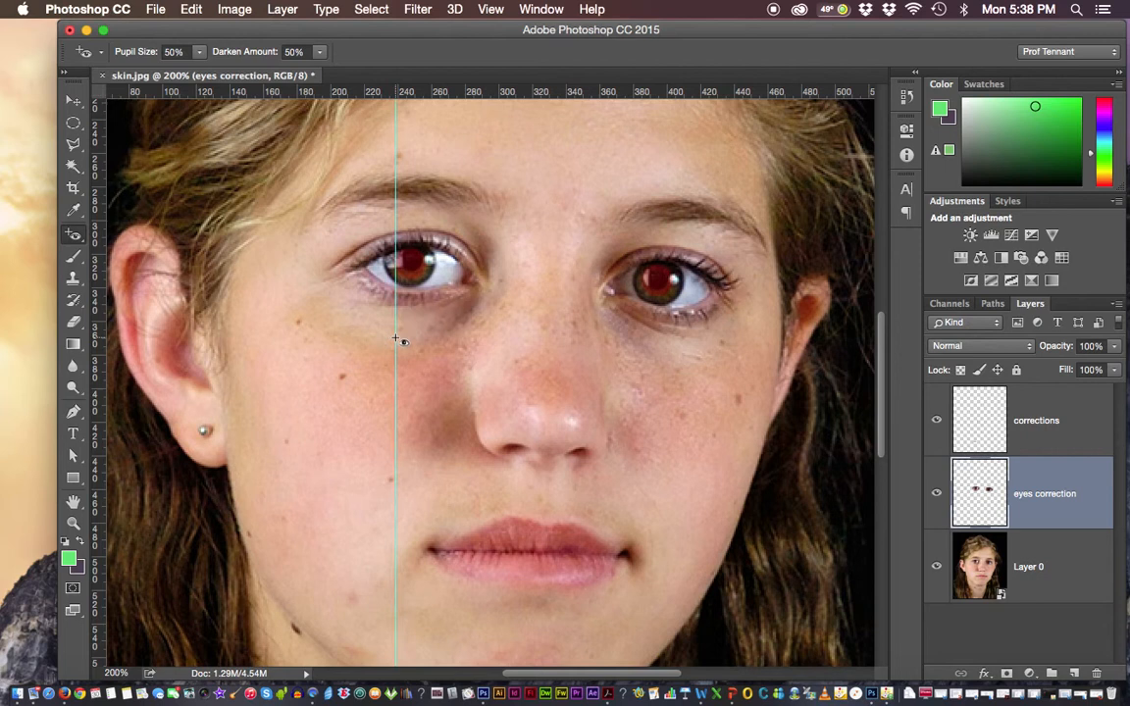
key("super+equal")
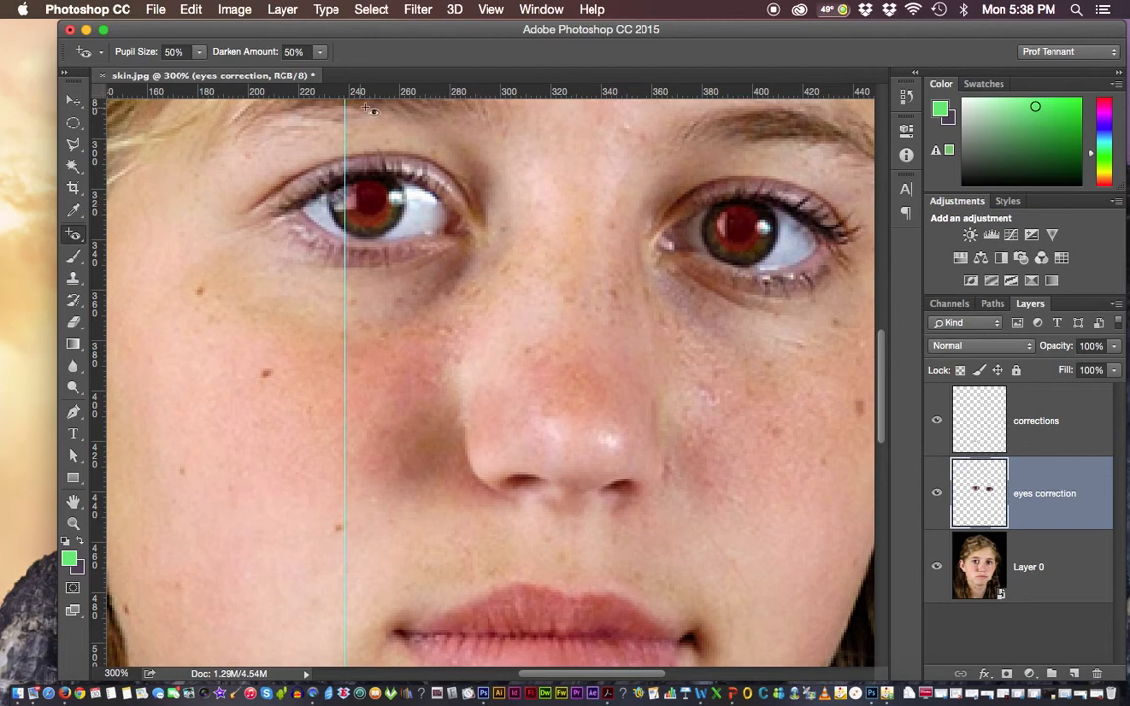
left_click_drag(346, 91, 400, 180)
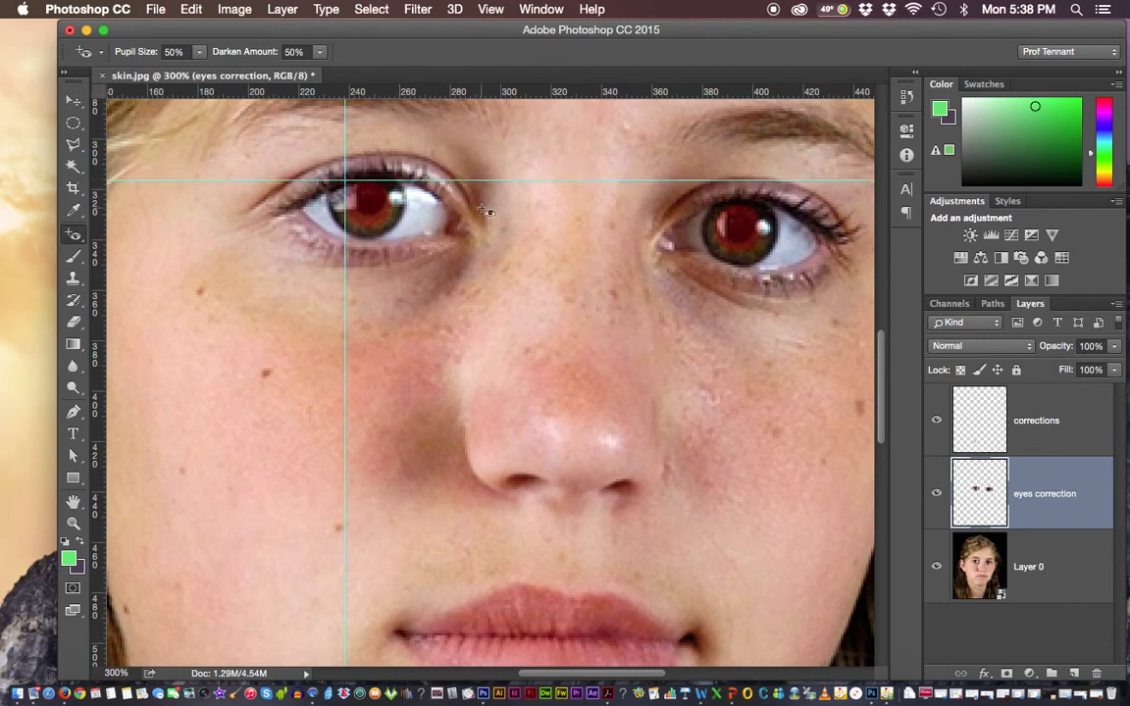
left_click_drag(444, 94, 407, 227)
left_click_drag(95, 261, 391, 282)
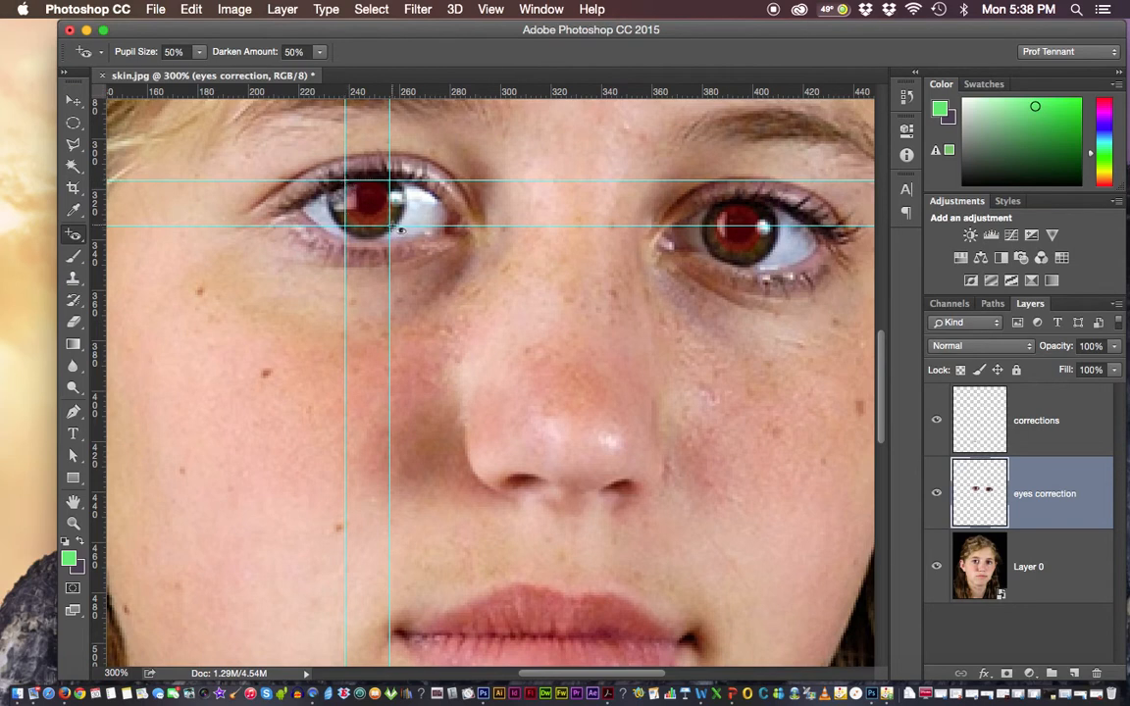
Try the red-eye correction on the guide-framed eye, undo it, and lower the pupil size to 46%
left_click(398, 228)
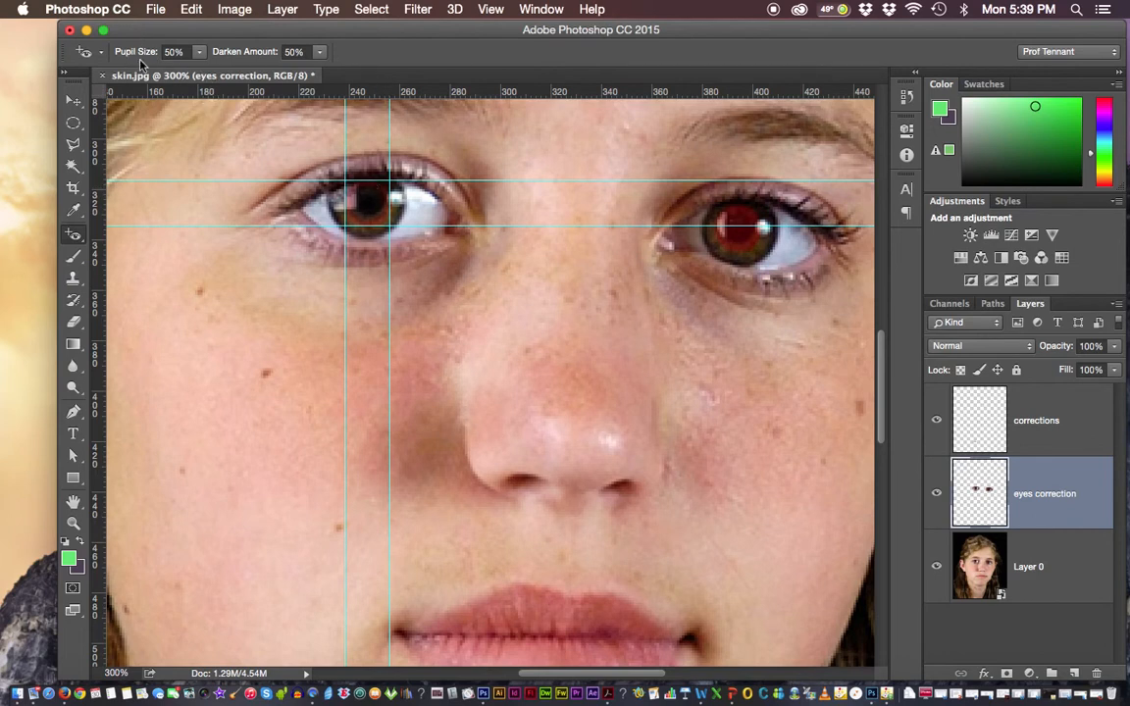
left_click(198, 52)
left_click(355, 208)
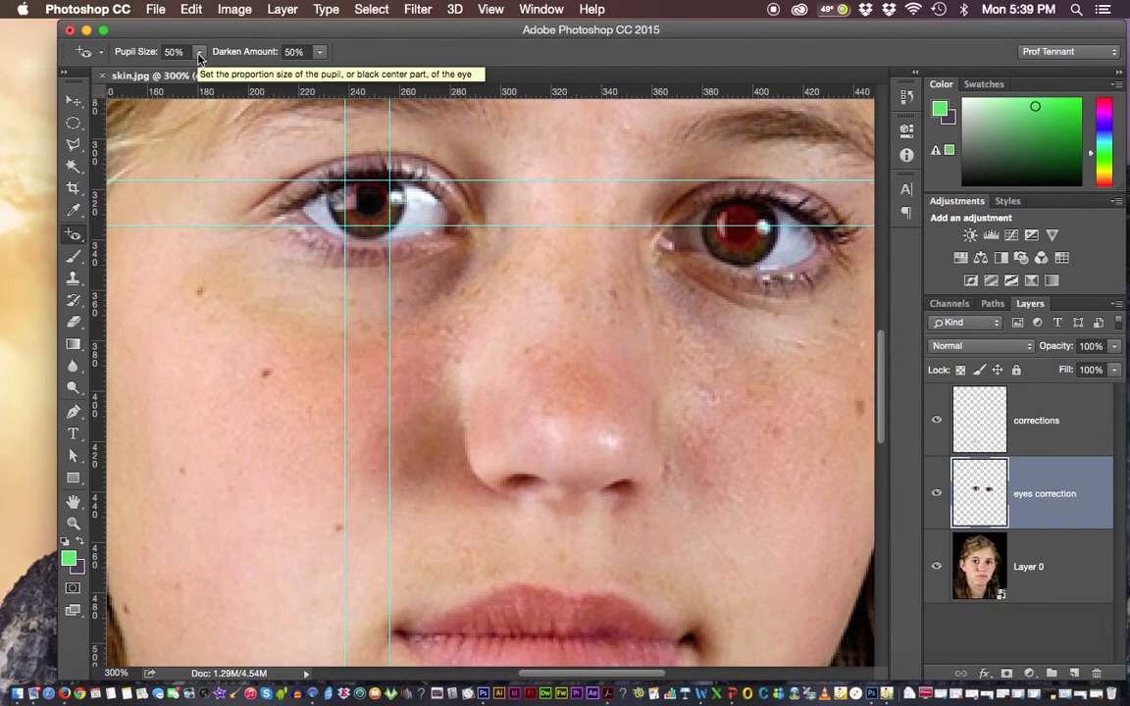
key("super+z")
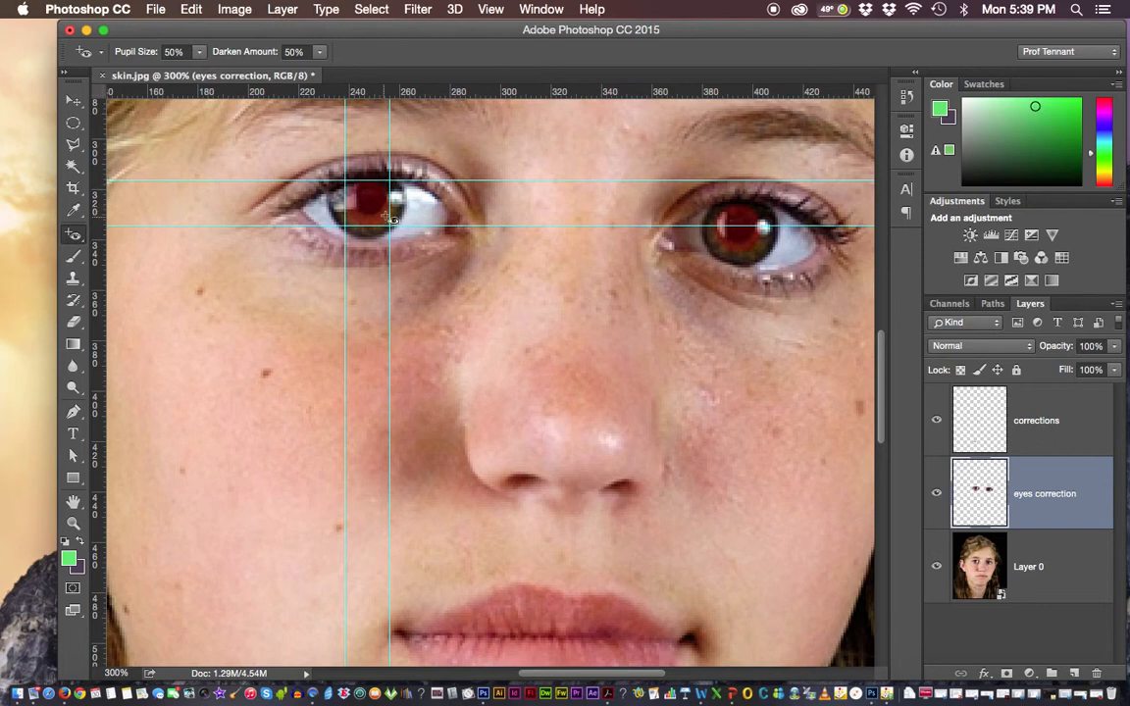
left_click(197, 52)
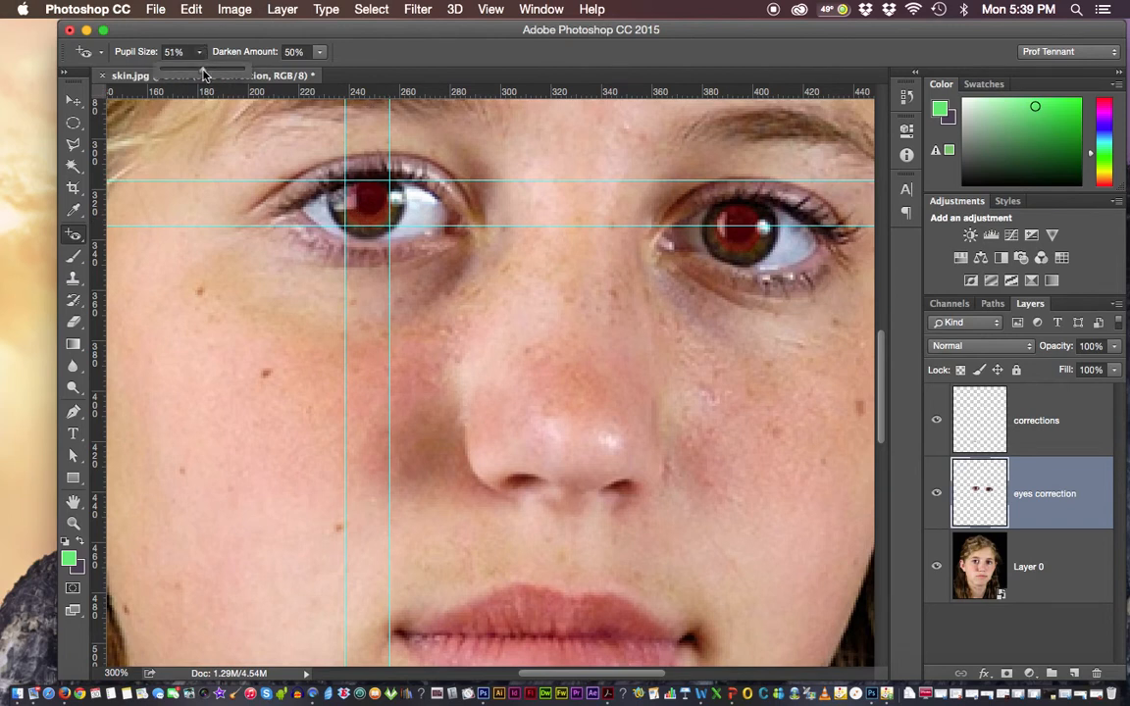
left_click_drag(204, 74, 198, 74)
Move the vertical and horizontal guides outward so they frame the whole iris with the Move tool
left_click(72, 100)
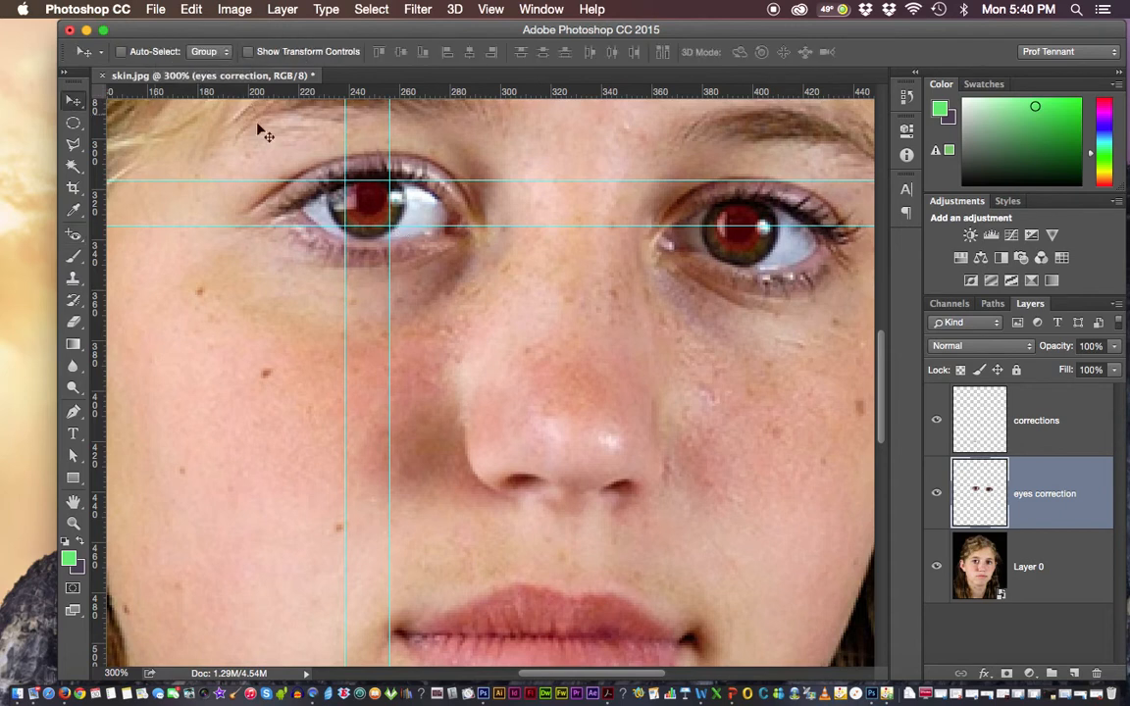
left_click_drag(389, 157, 327, 157)
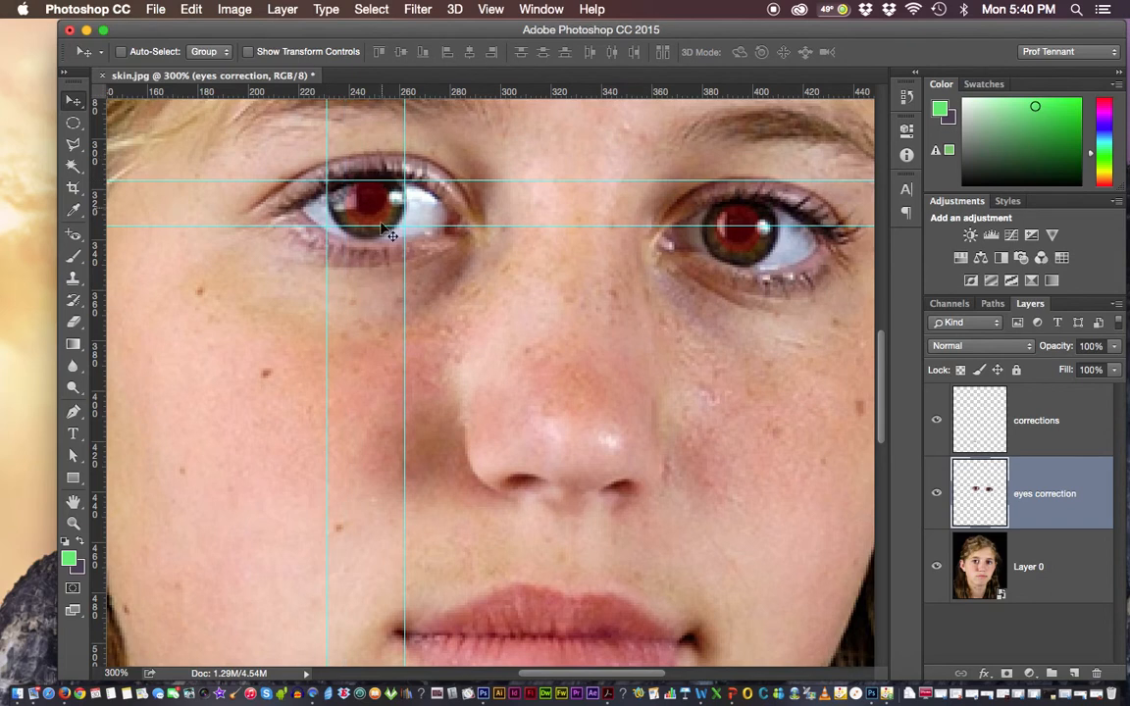
left_click_drag(384, 227, 384, 239)
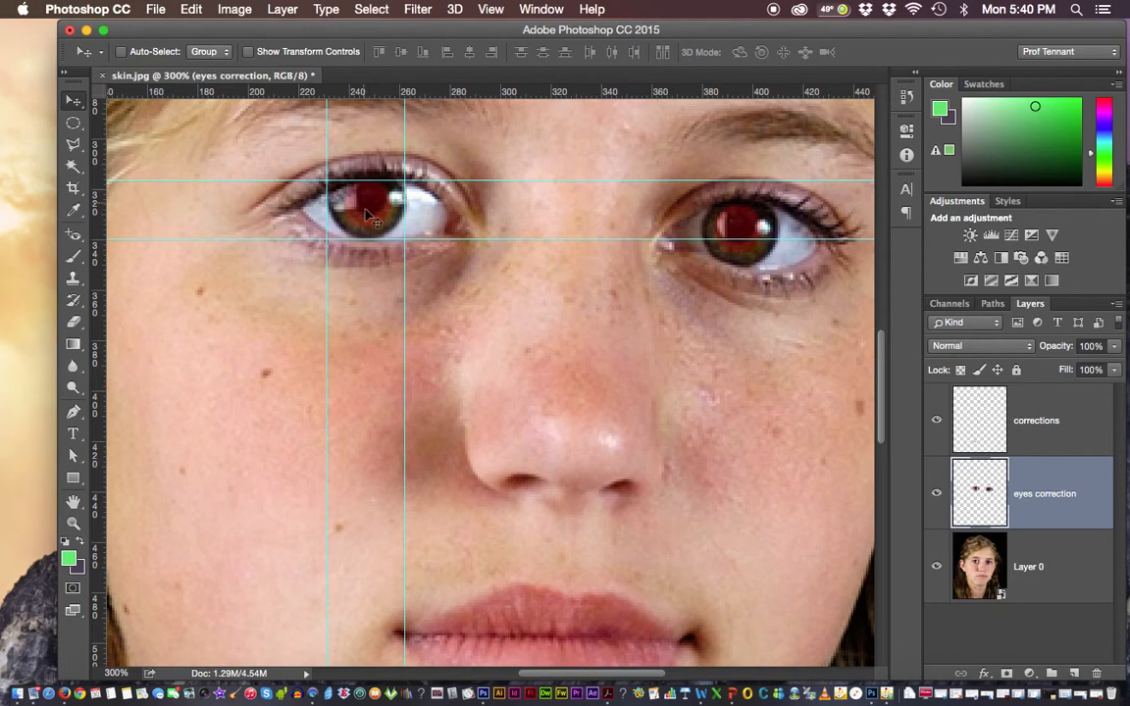
left_click_drag(373, 182, 372, 159)
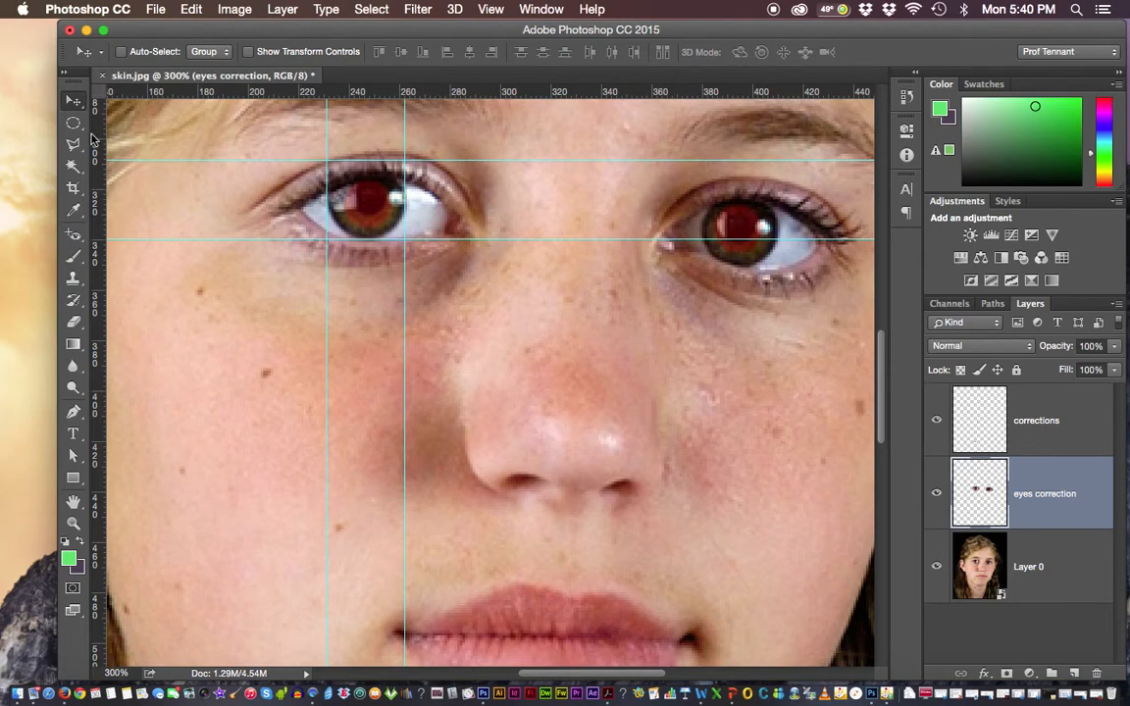
Set the Red Eye Tool's pupil size to 60% and darken amount to 40%
left_click(72, 233)
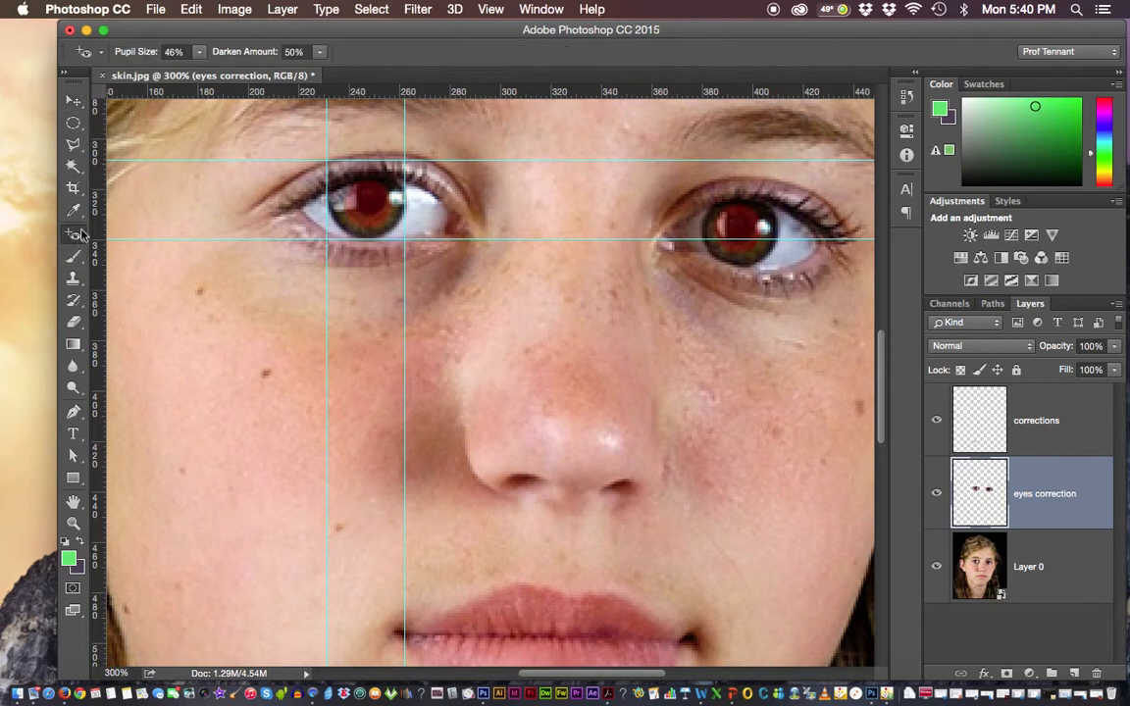
left_click(199, 51)
left_click(319, 52)
mouse_move(325, 75)
left_mouse_down()
mouse_move(345, 74)
mouse_move(315, 75)
left_mouse_up()
left_click_drag(88, 145, 97, 118)
left_click(490, 10)
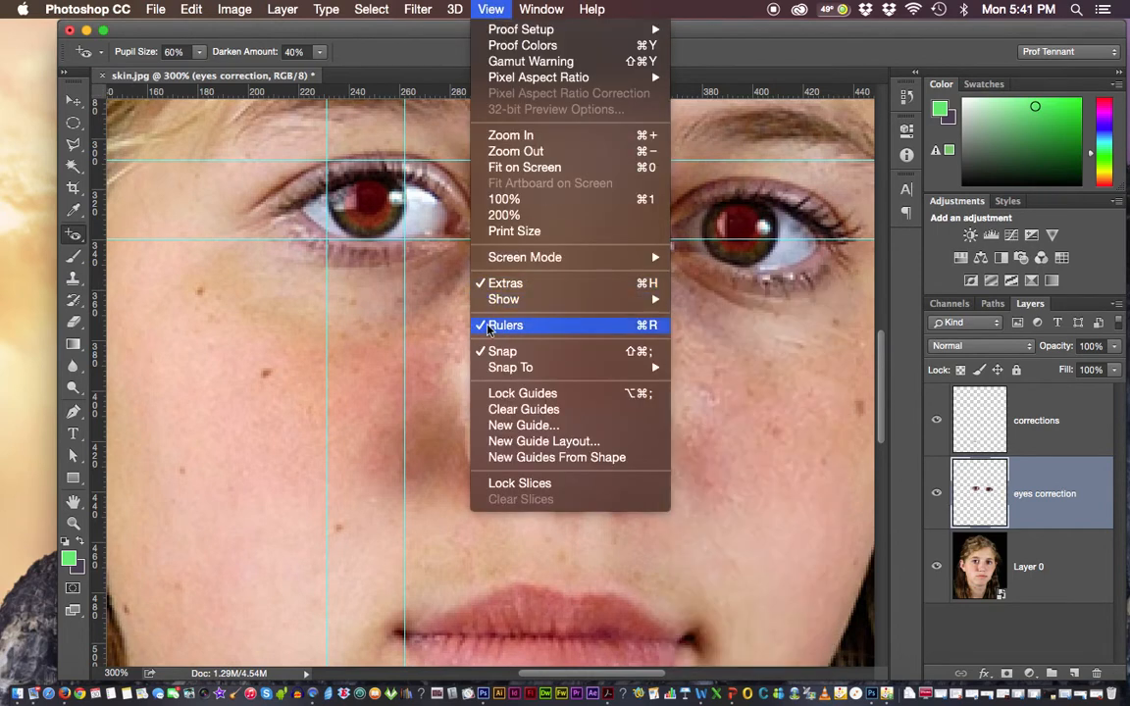
left_click(262, 12)
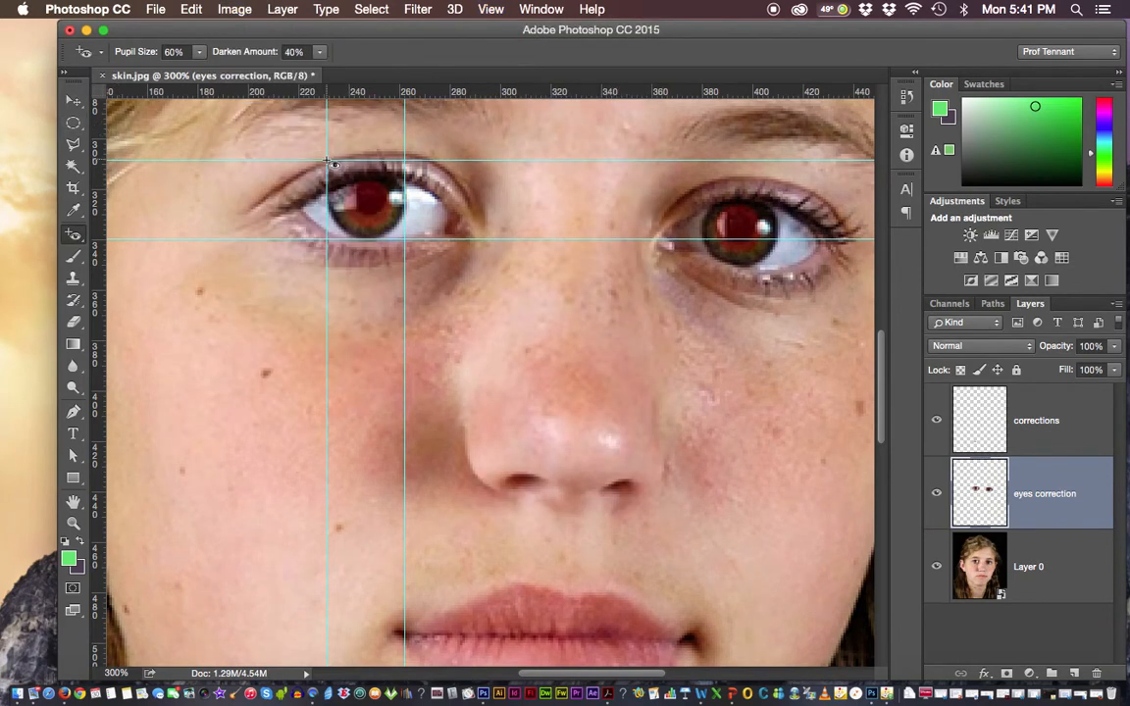
Try the red-eye correction twice on the guide-framed eye in the image's left half, undoing each attempt
left_click(406, 239)
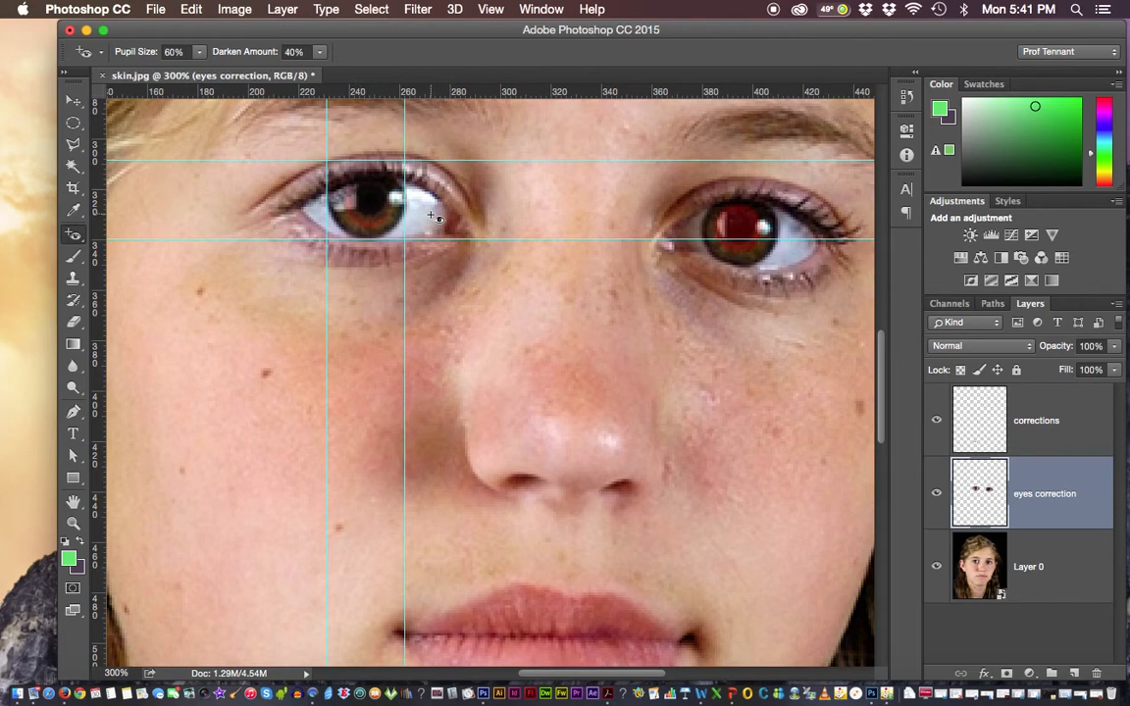
key("super+z")
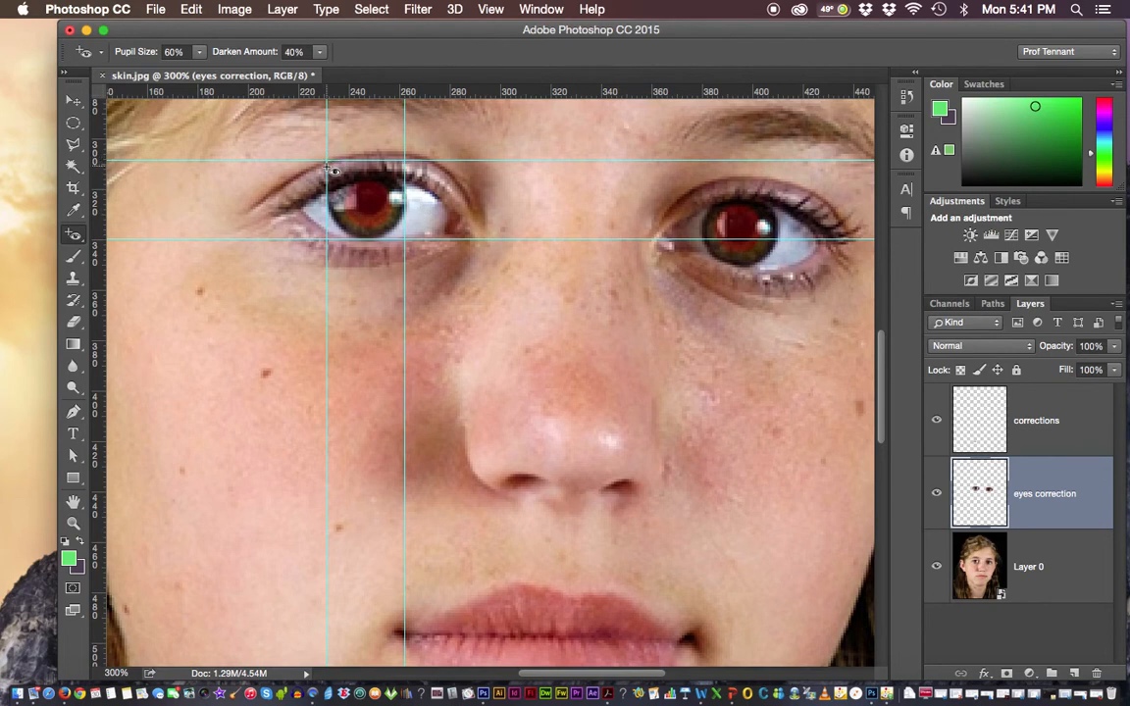
left_click(411, 239)
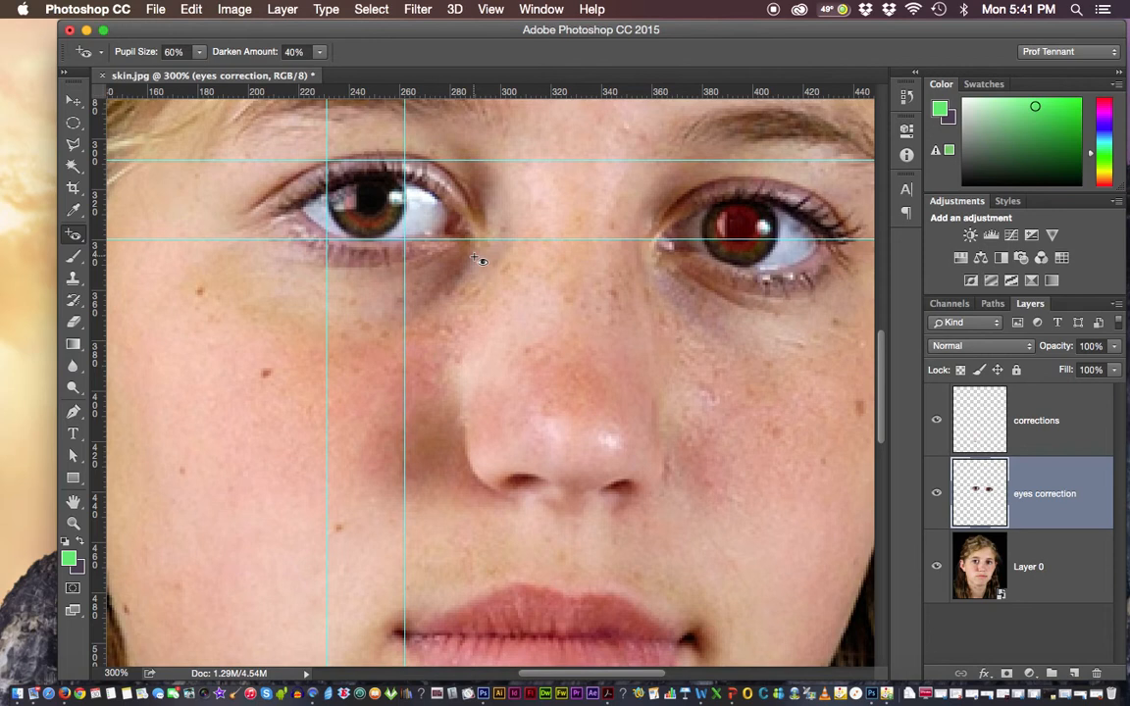
key("super+z")
Remove both vertical and both horizontal guides from the image with the Move tool
left_click(74, 100)
left_click_drag(327, 144, 93, 123)
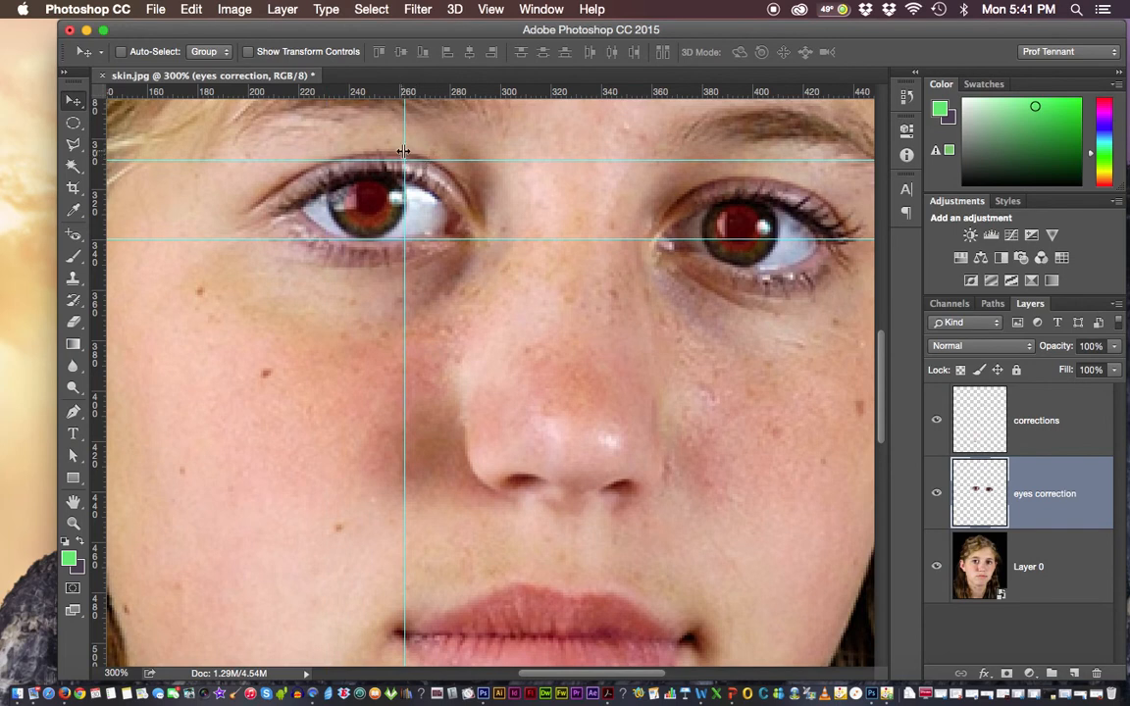
left_click_drag(401, 150, 96, 127)
left_click_drag(142, 160, 152, 83)
left_click_drag(238, 238, 253, 80)
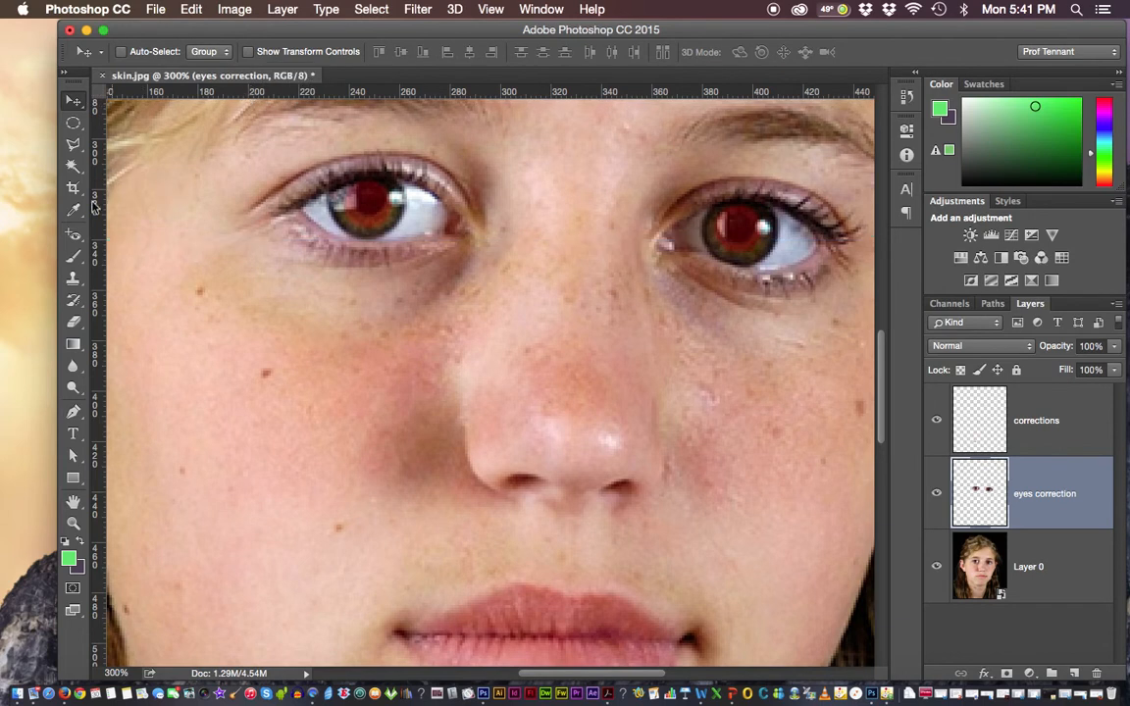
Correct the red pupil of the eye in the image's left half with the Red Eye Tool
left_click(73, 234)
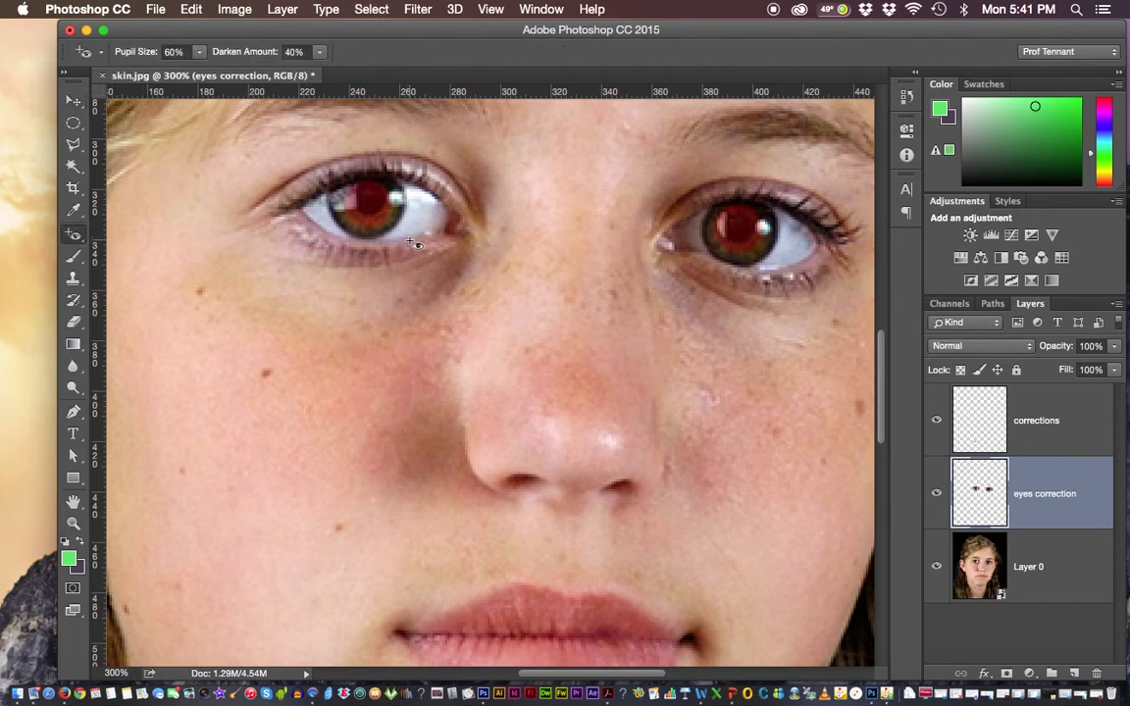
left_click(330, 170)
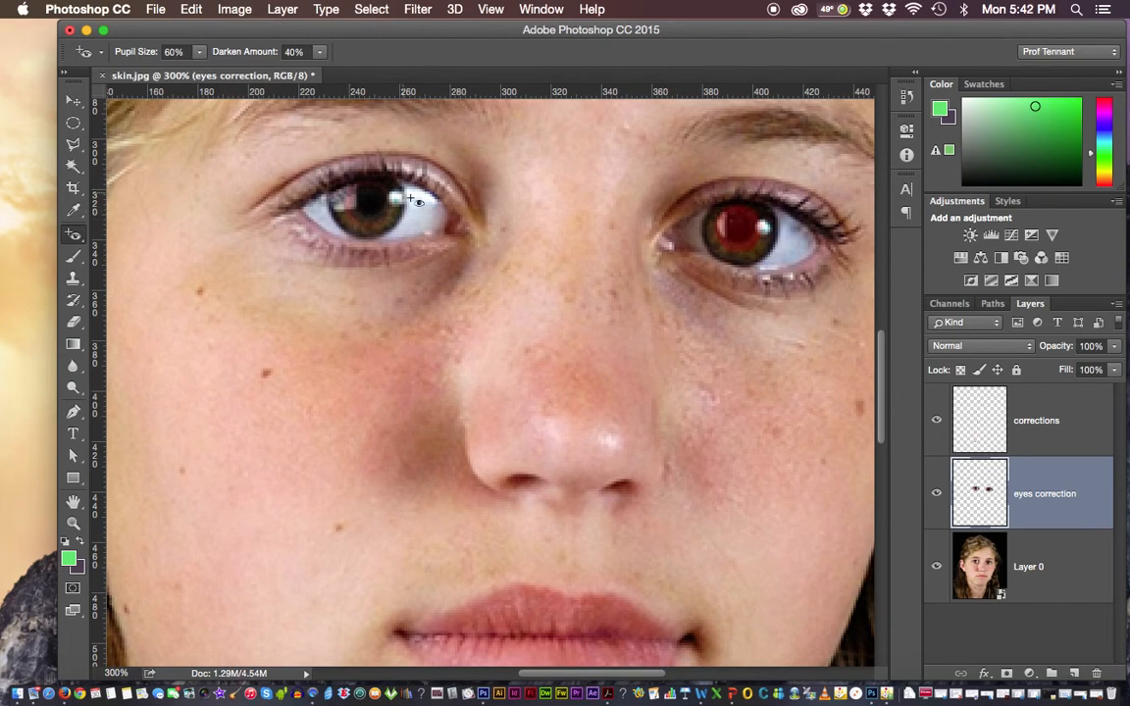
key("super+0")
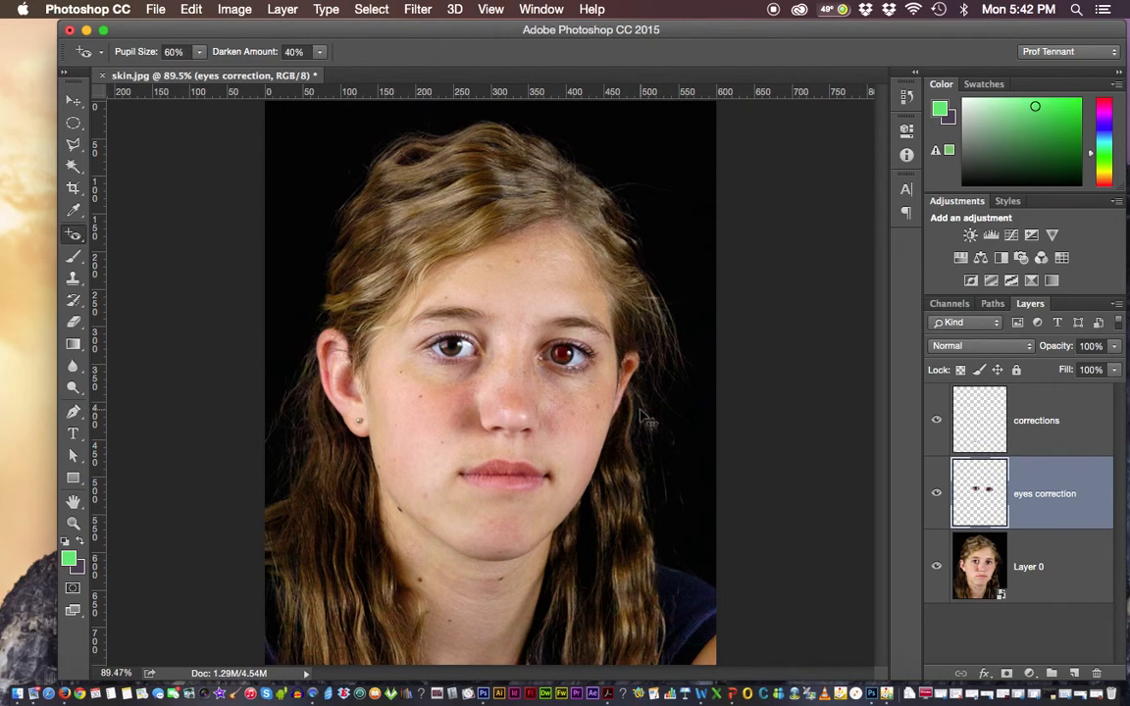
Correct the red pupil of the eye in the image's right half with the Red Eye Tool
key("super+equal")
key("super+equal")
key("super+equal")
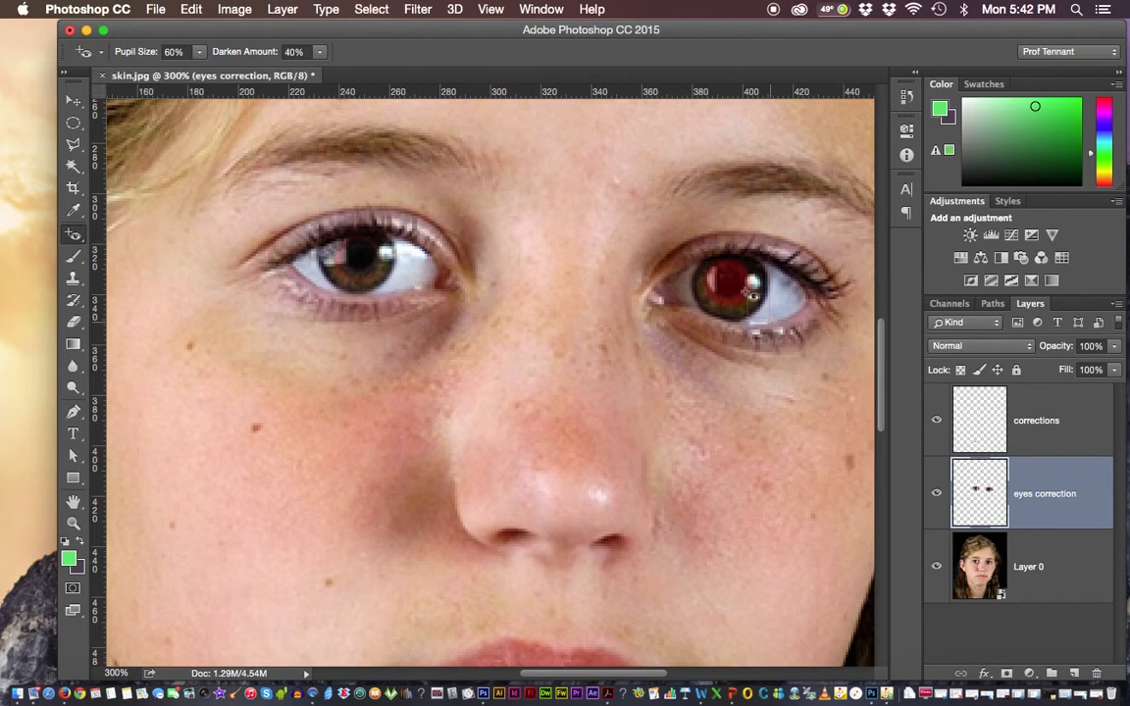
left_click(691, 236)
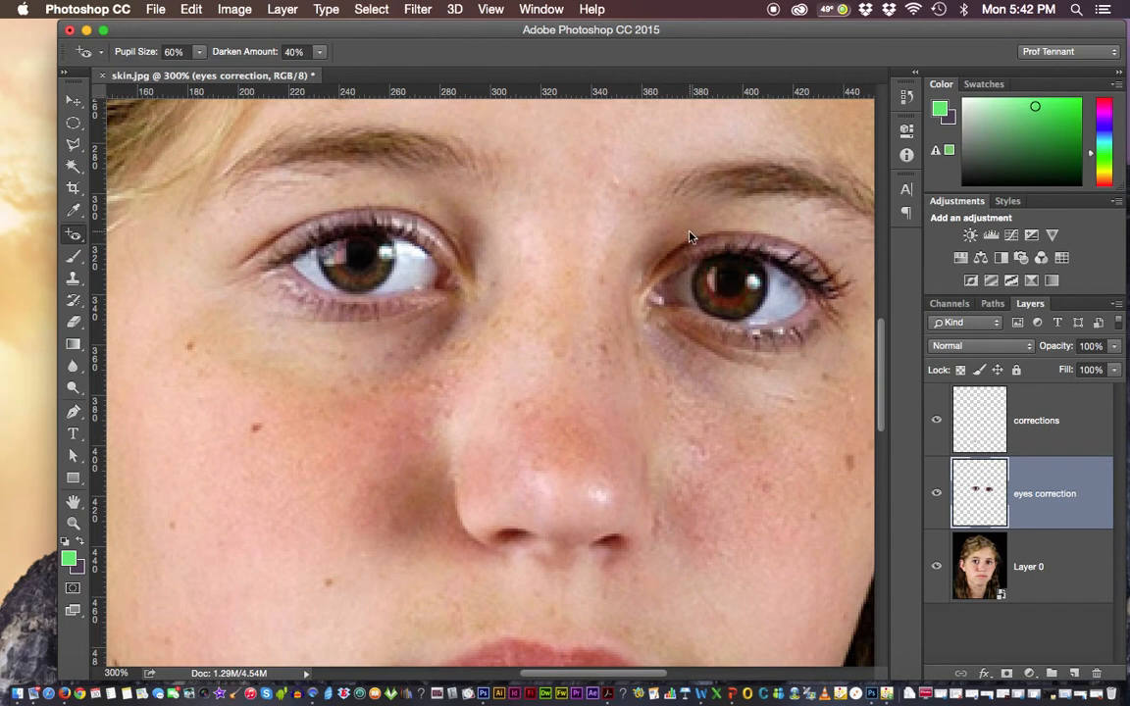
key("super+z")
key("super+z")
key("super+0")
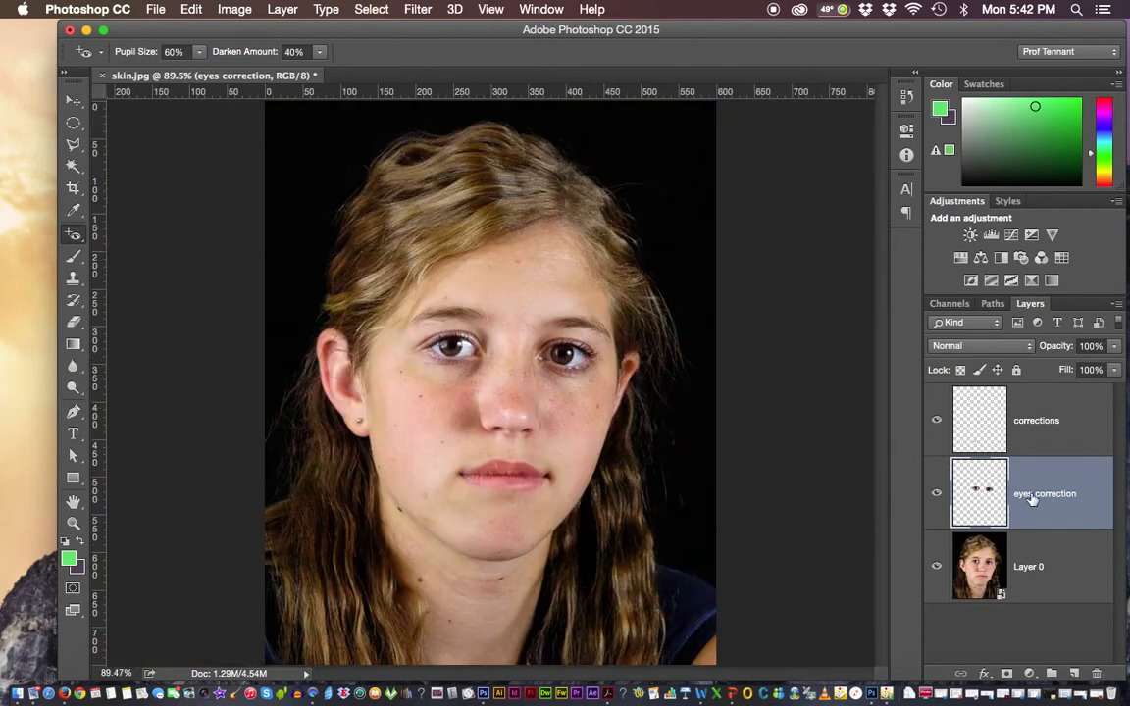
Toggle the visibility of the eyes correction layer and Layer 0 to compare the corrected eyes with the original
left_click(937, 495)
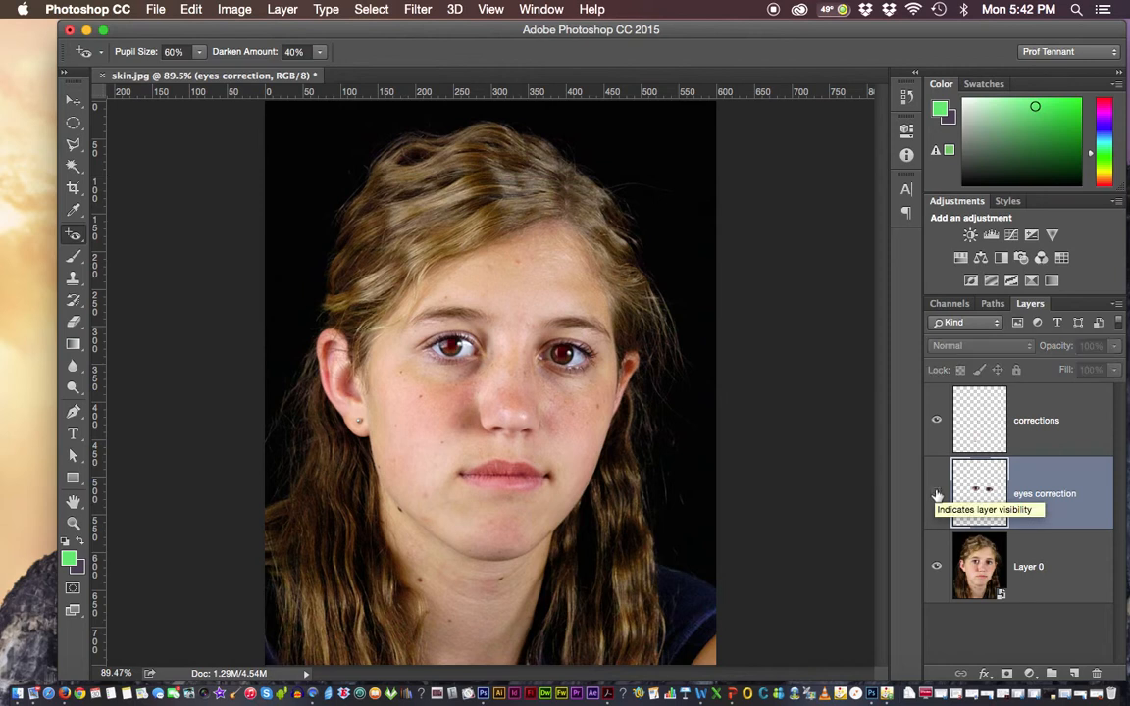
left_click(937, 495)
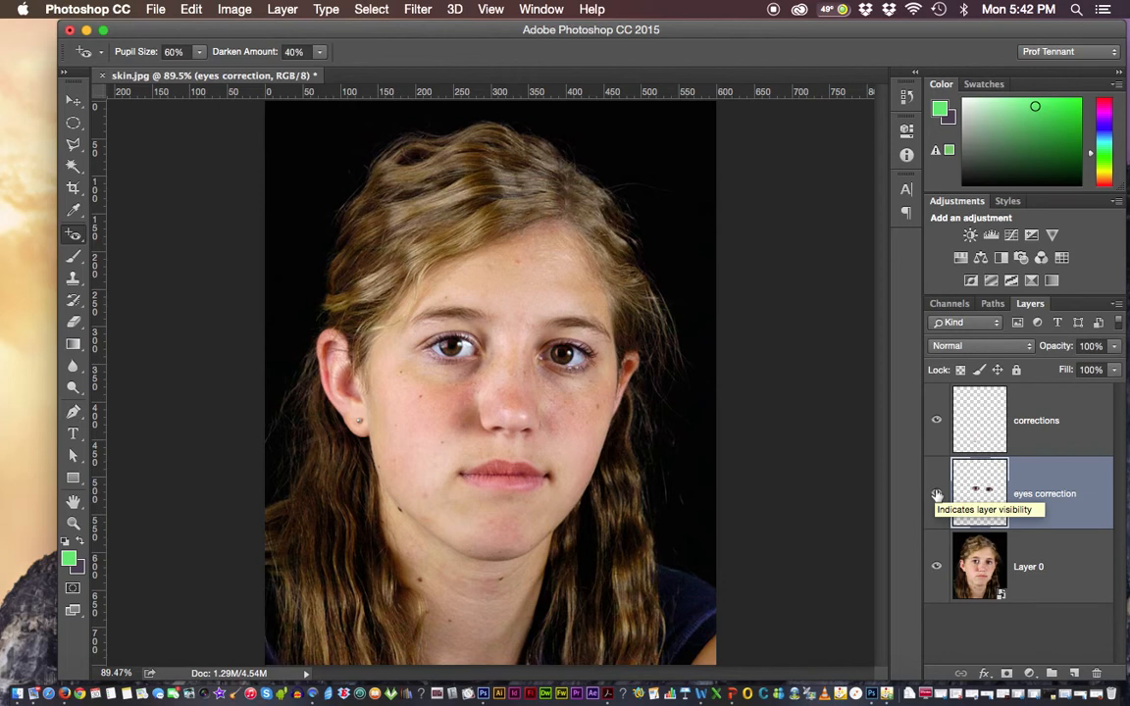
left_click(936, 495)
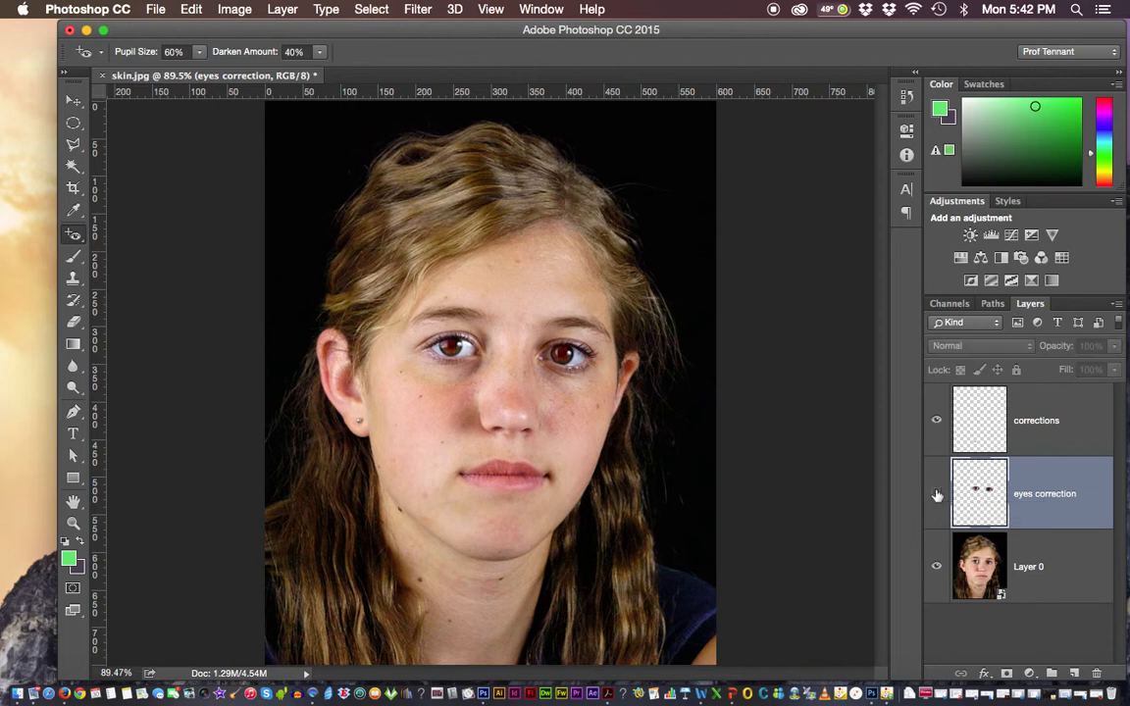
left_click(936, 496)
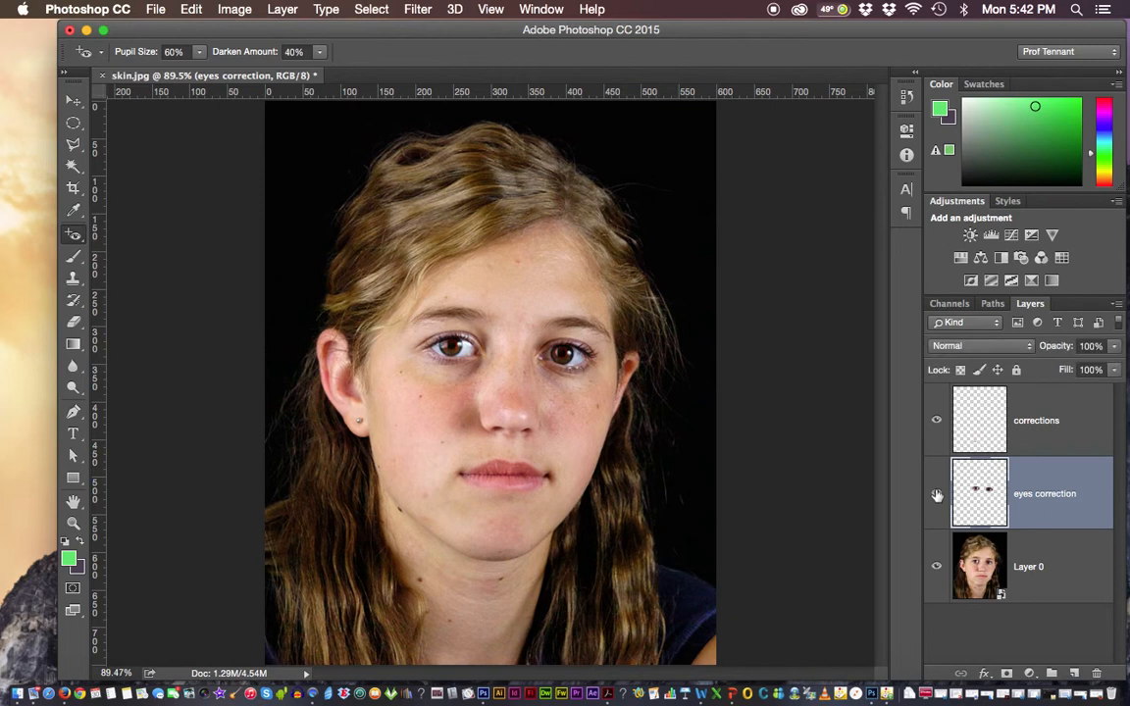
left_click(936, 569)
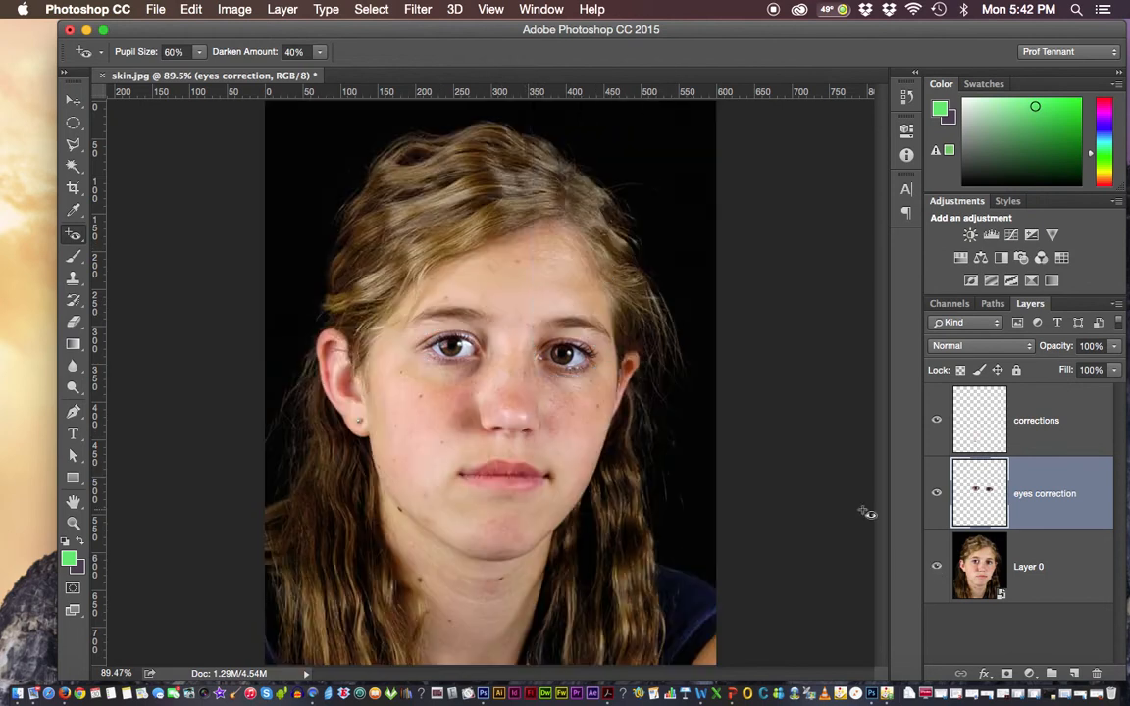
left_click(937, 566)
left_click(155, 9)
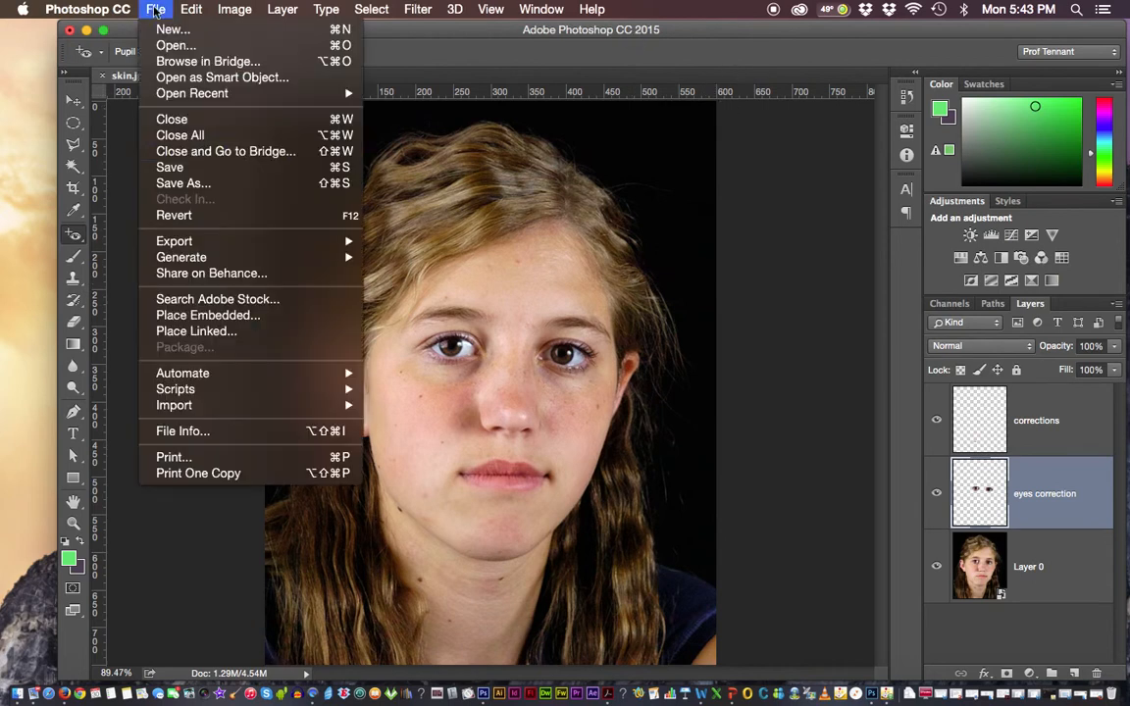
left_click(198, 187)
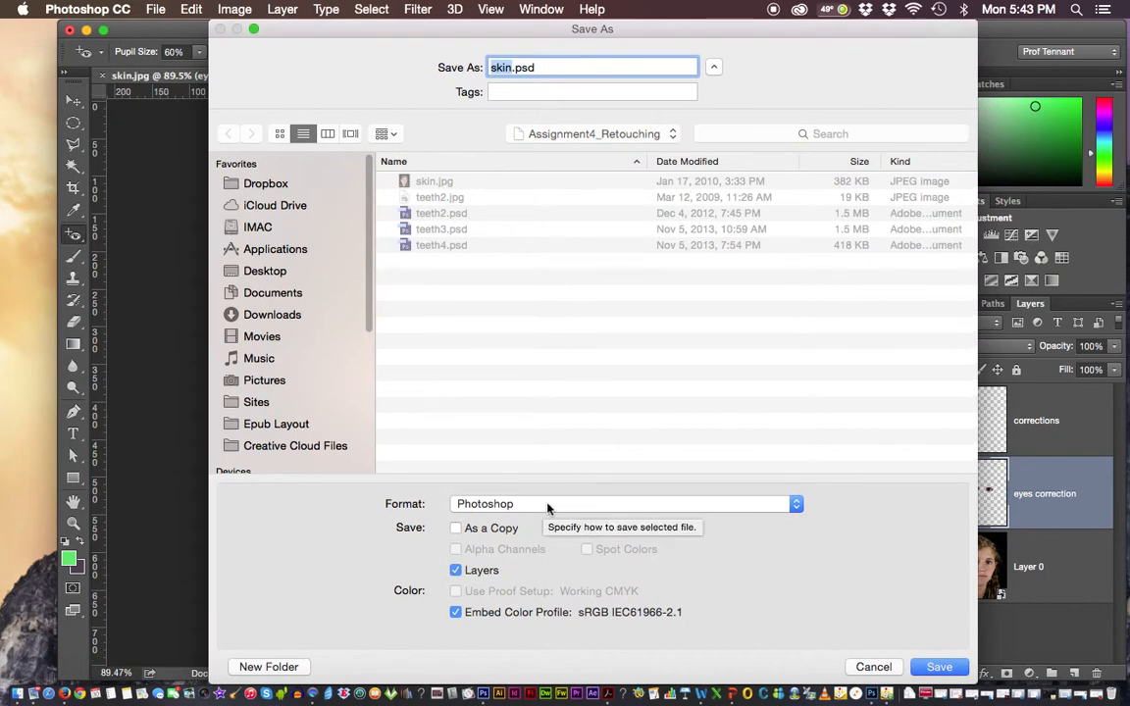
left_click(546, 507)
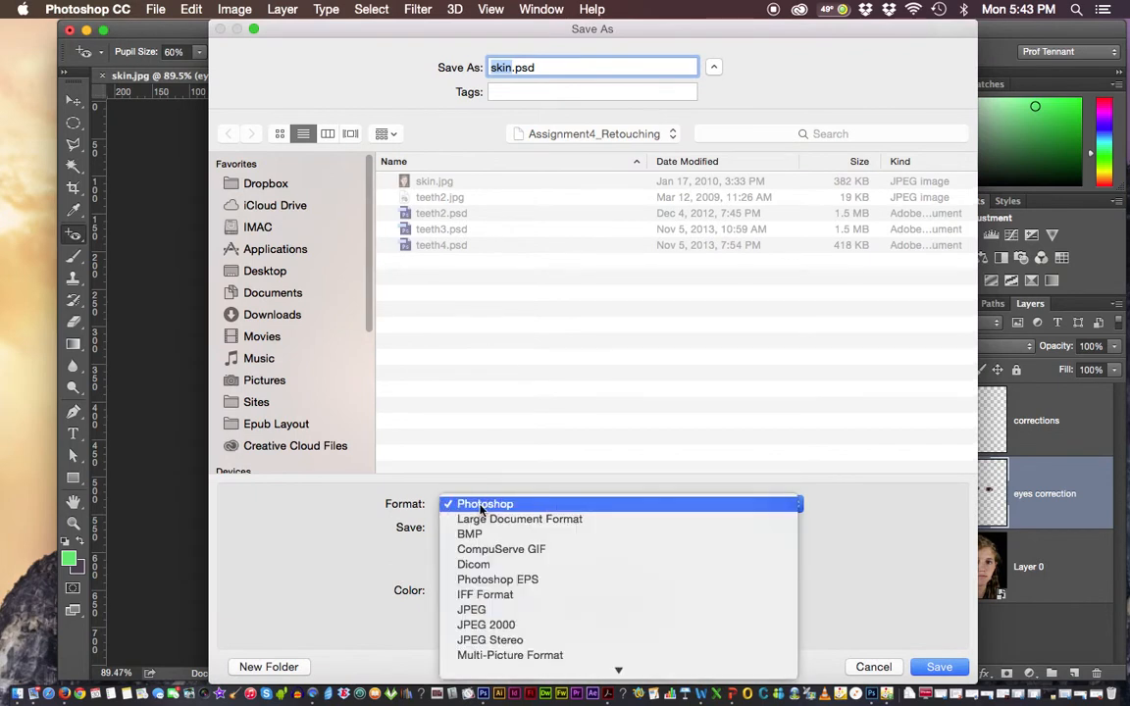
left_click(535, 347)
left_click(514, 66)
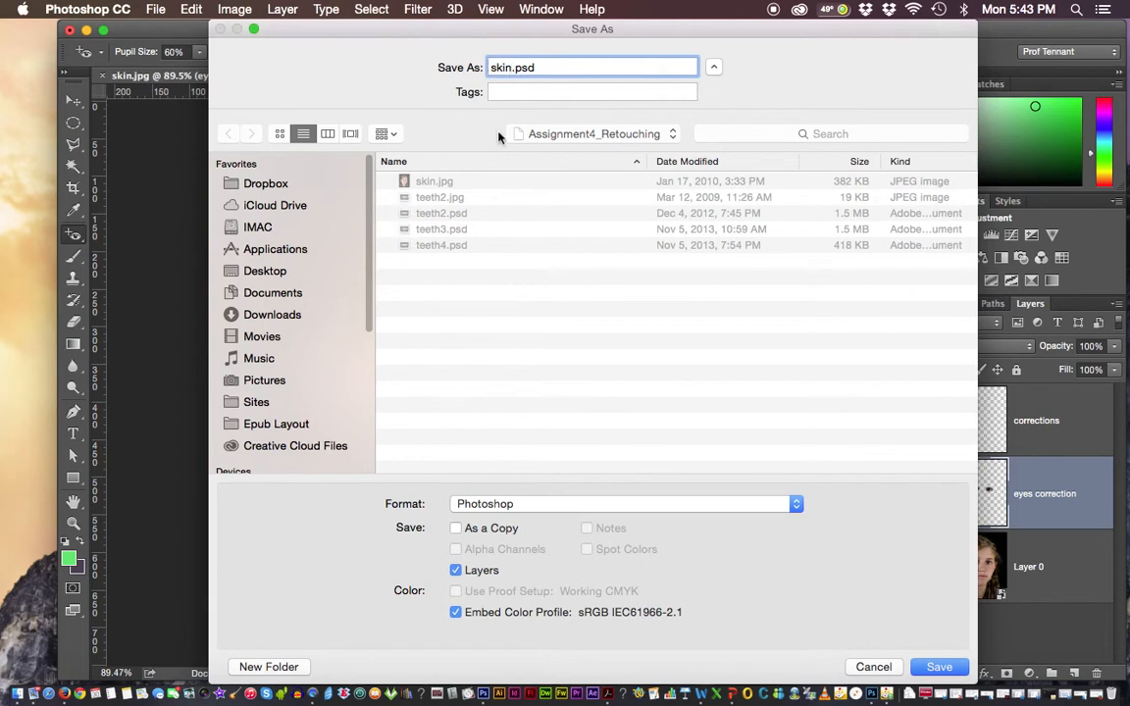
left_click(870, 666)
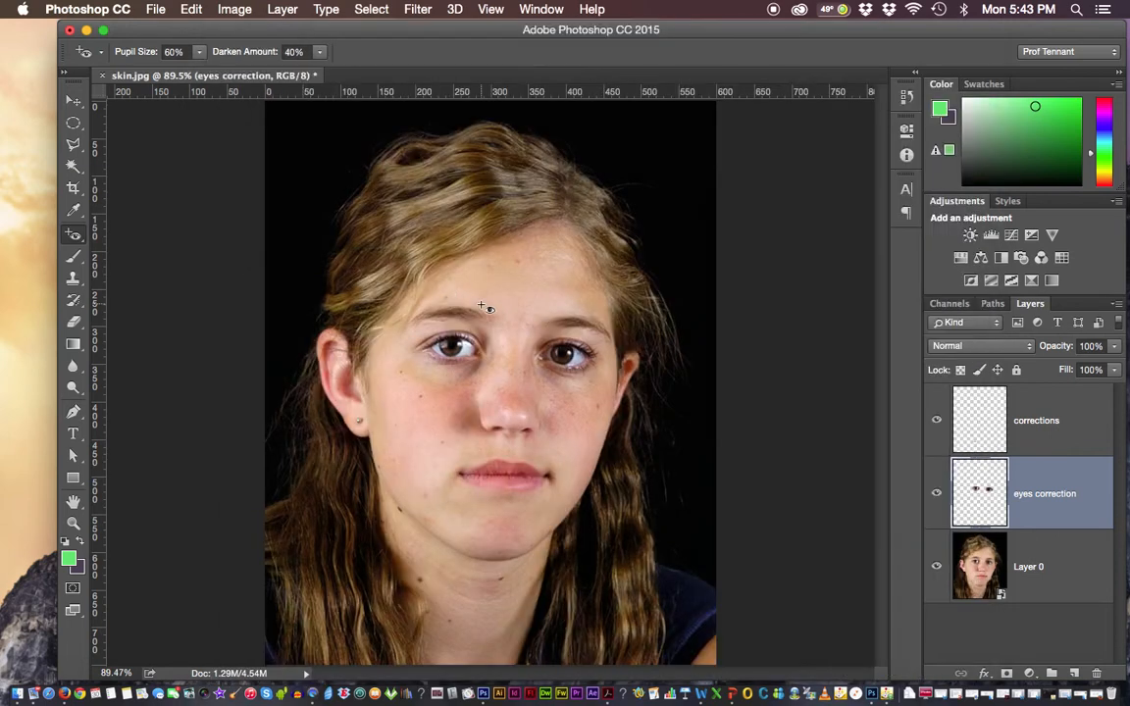